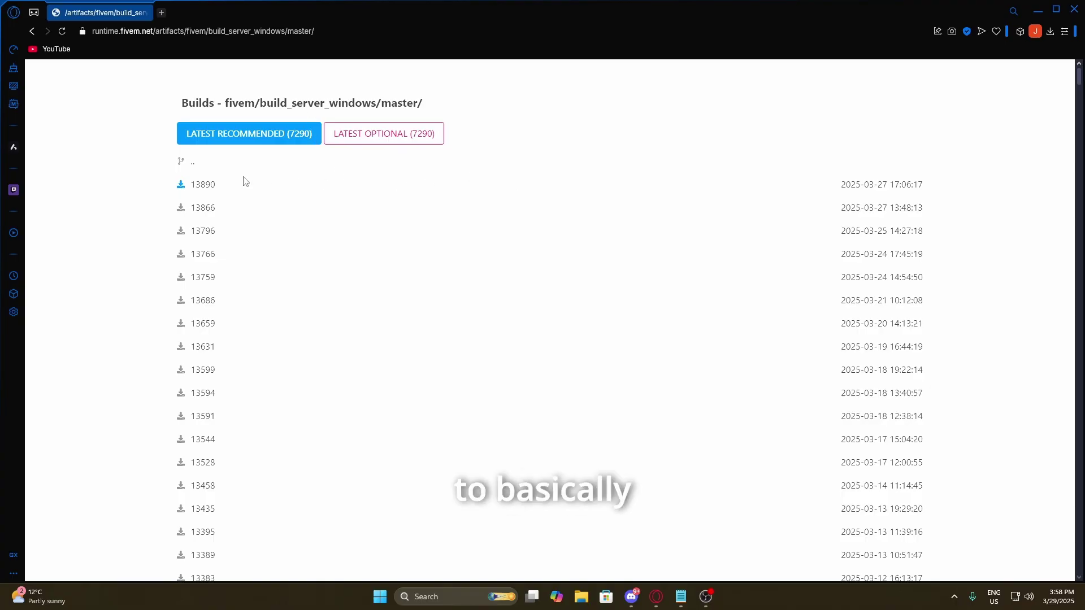
- Download the latest recommended Windows server build and show server.7z in its folder
click(256, 135)
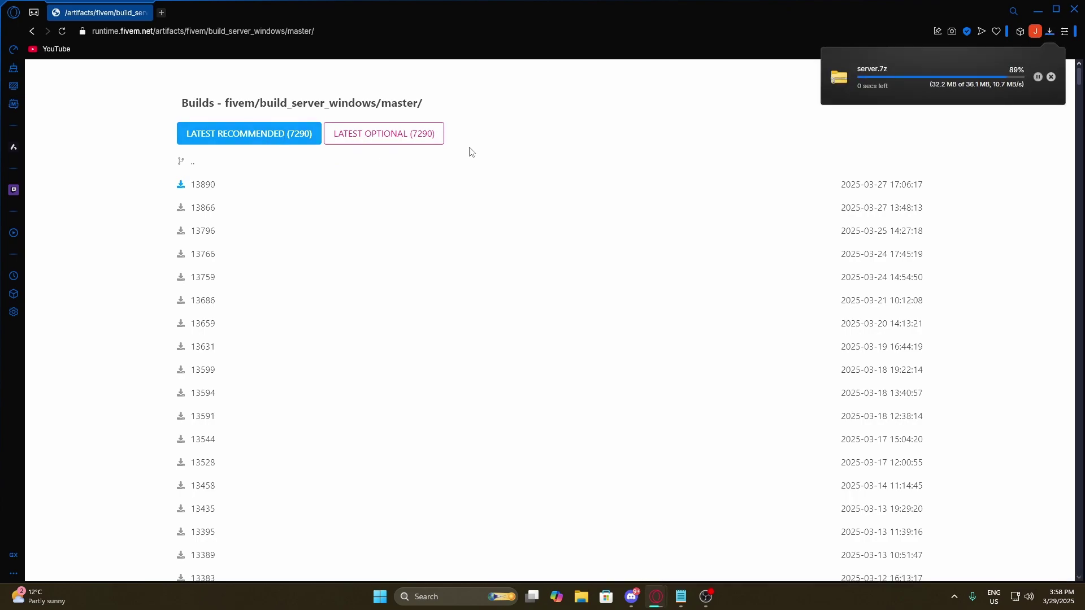
click(1049, 32)
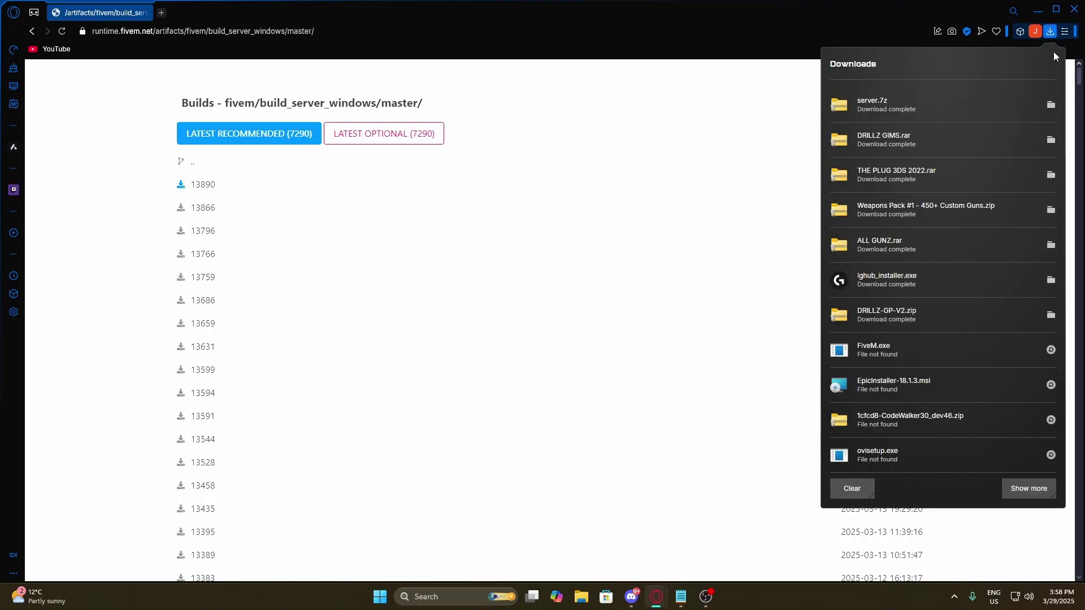
click(1050, 105)
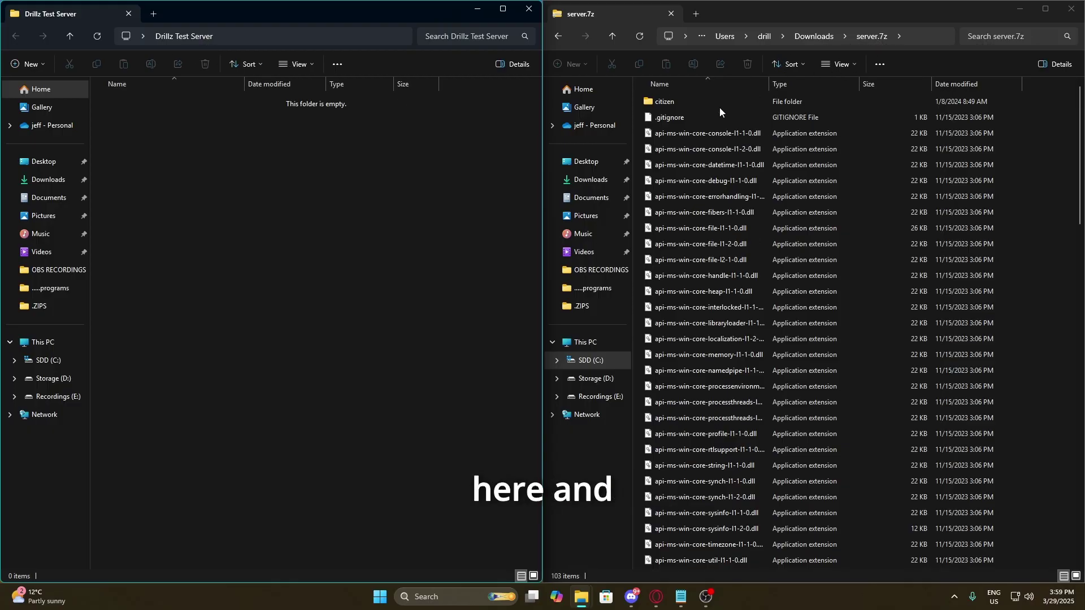
- Copy all 103 server files from server.7z into Drillz Test Server, then close the archive window
scroll(774, 204, down, 20)
scroll(839, 269, up, 15)
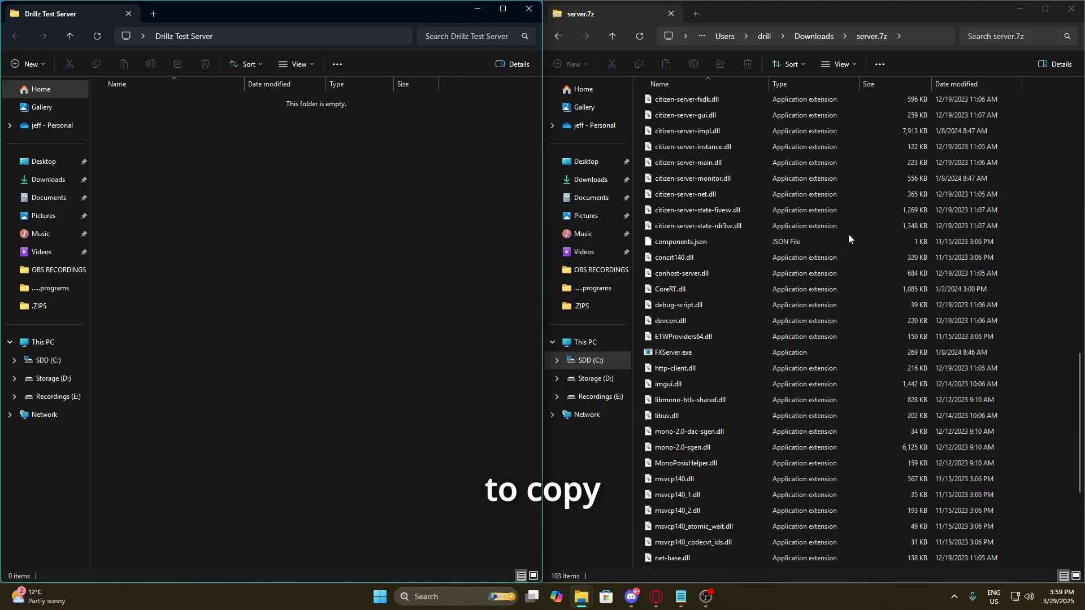
scroll(727, 242, up, 6)
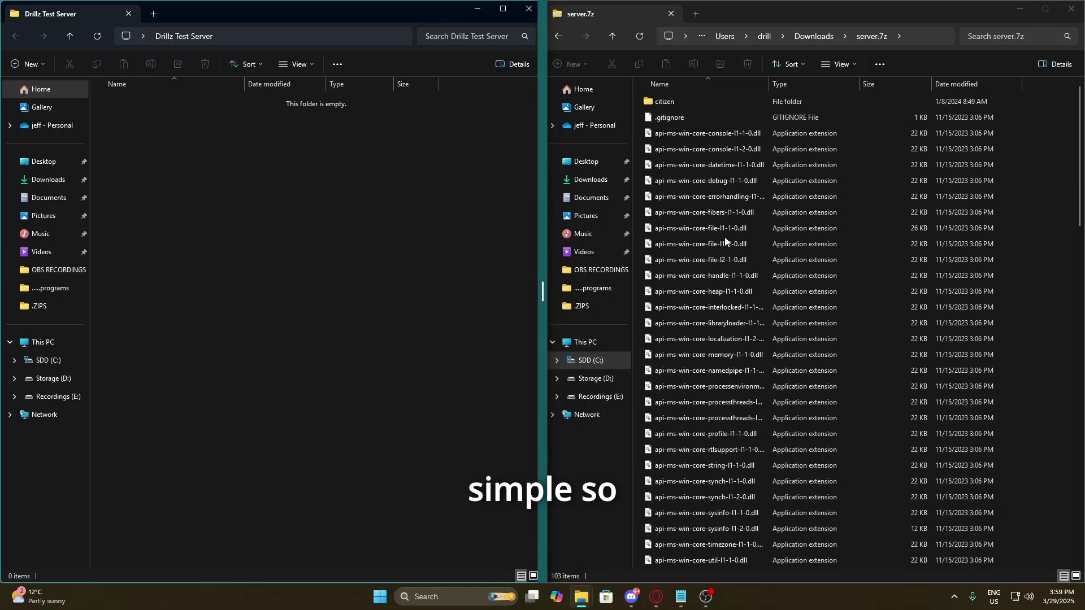
click(713, 98)
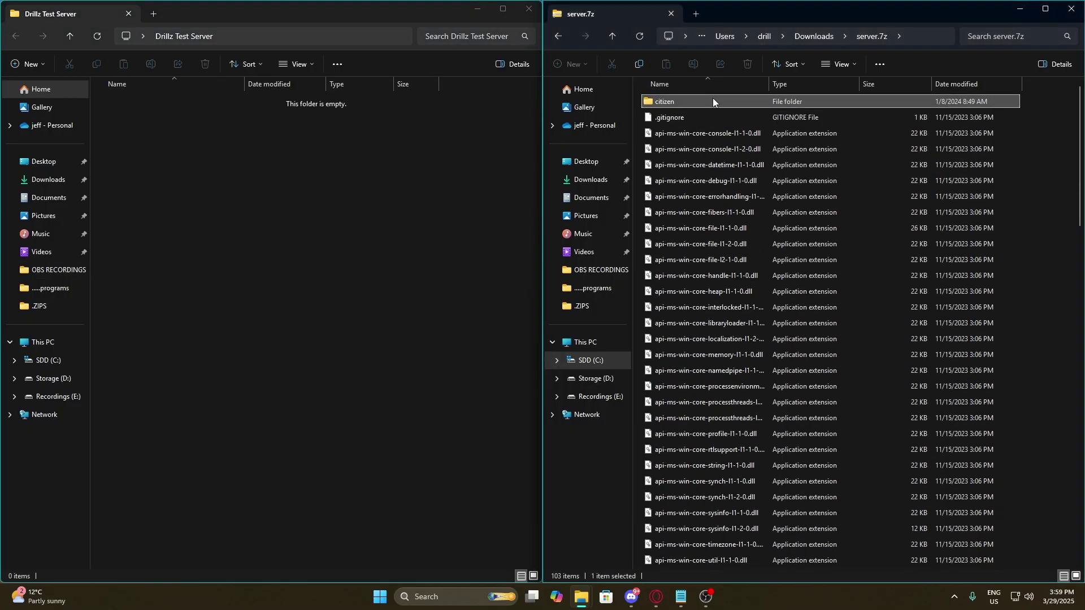
key(ctrl+a)
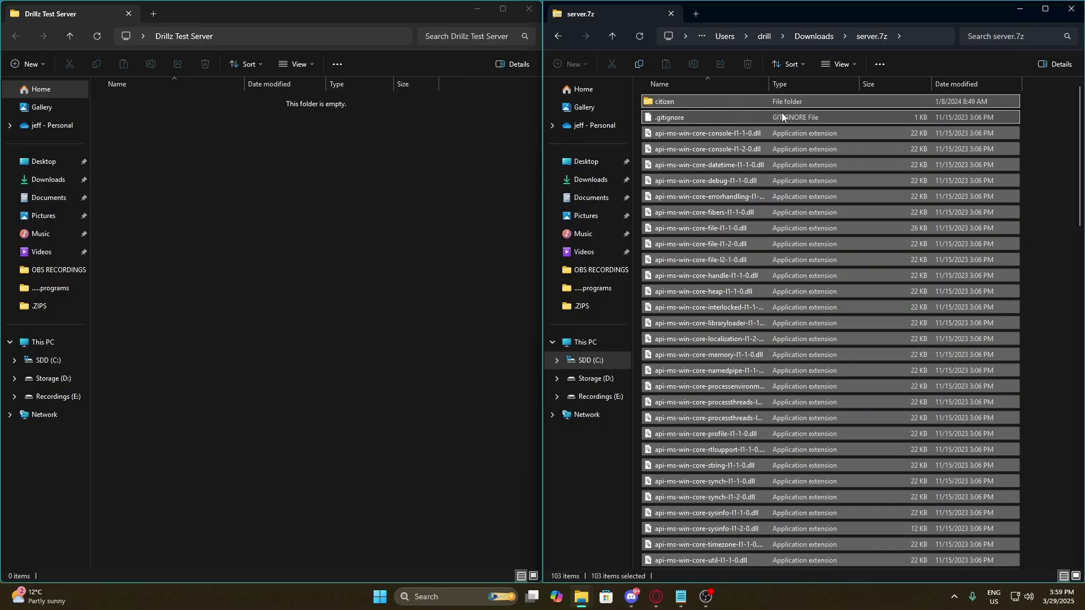
drag(744, 117, 187, 277)
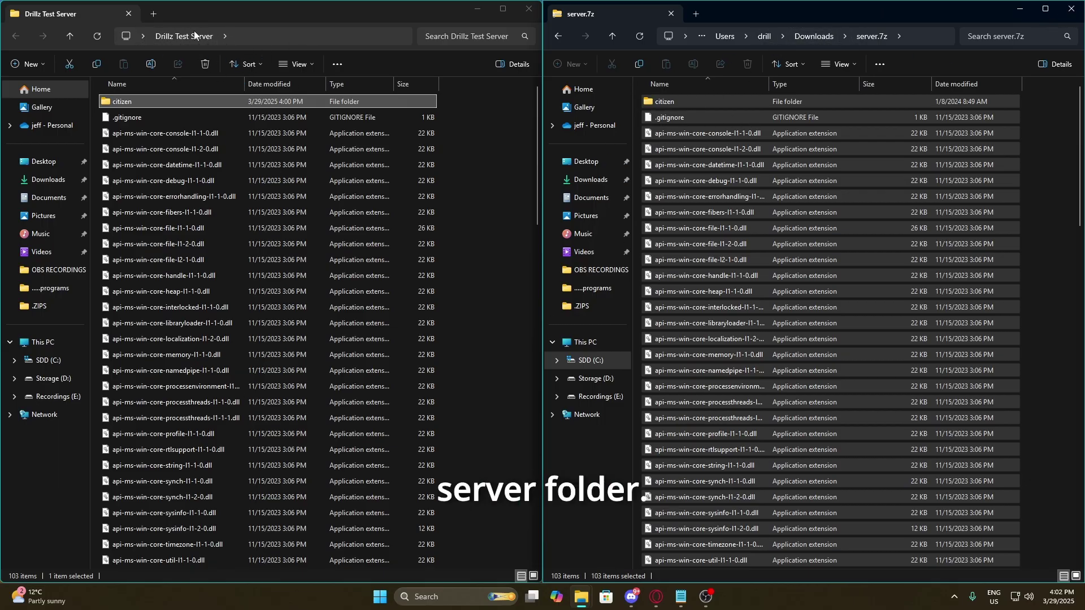
click(1076, 8)
key(alt+Tab)
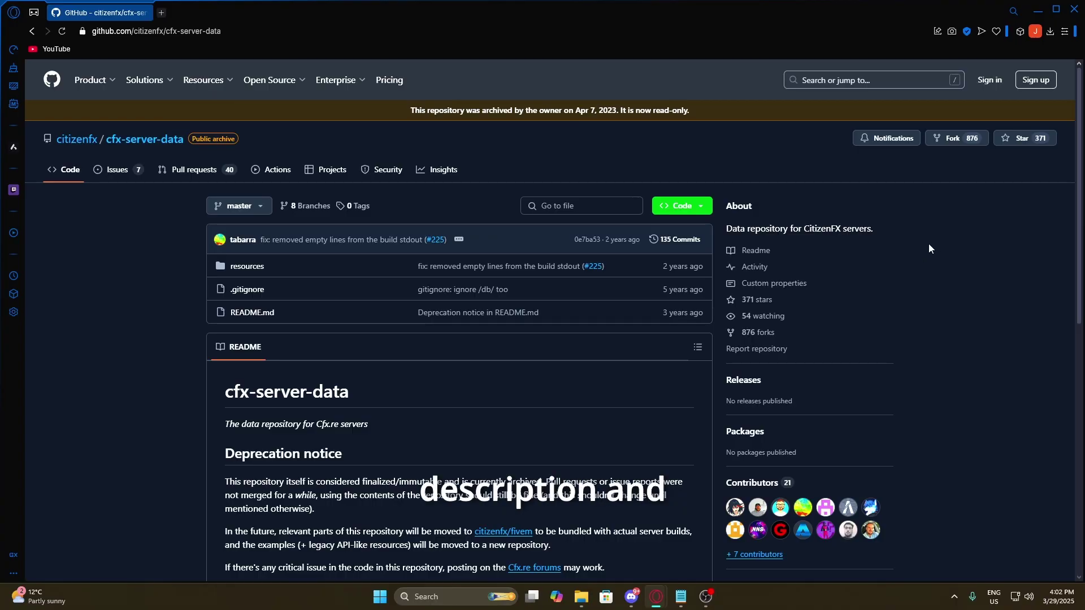
- Download the cfx-server-data repository as cfx-server-data-master.zip and open it
click(707, 211)
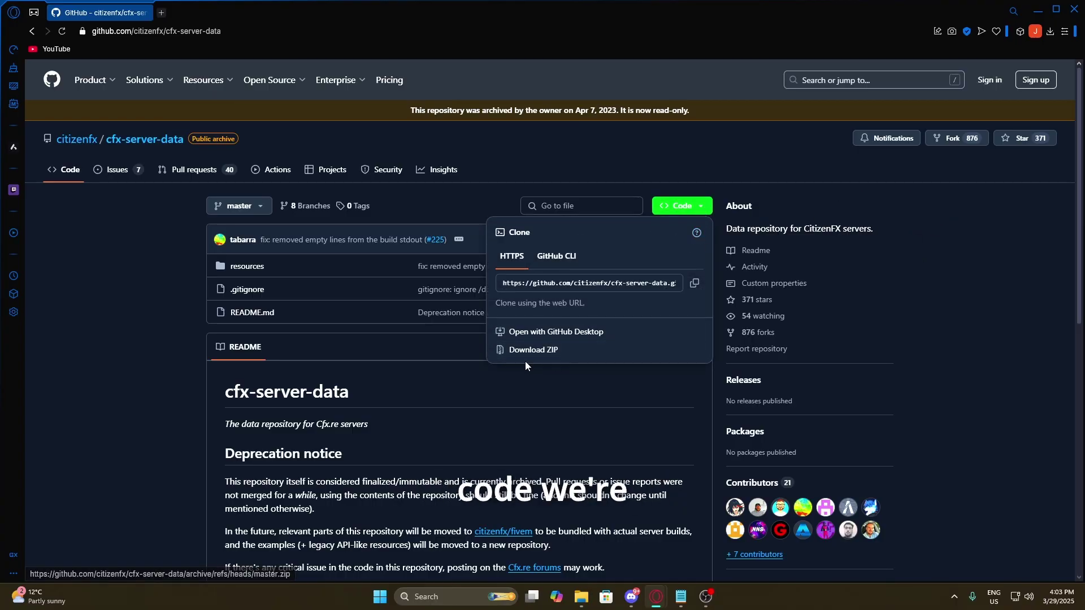
click(554, 352)
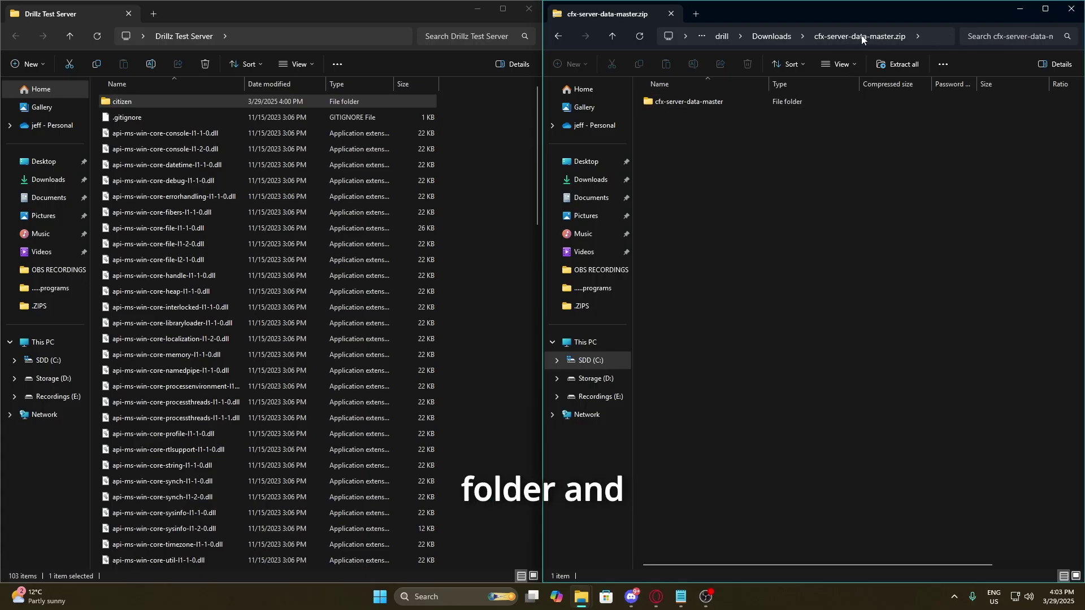
- Copy the cfx-server-data-master folder from the zip into Drillz Test Server
click(695, 104)
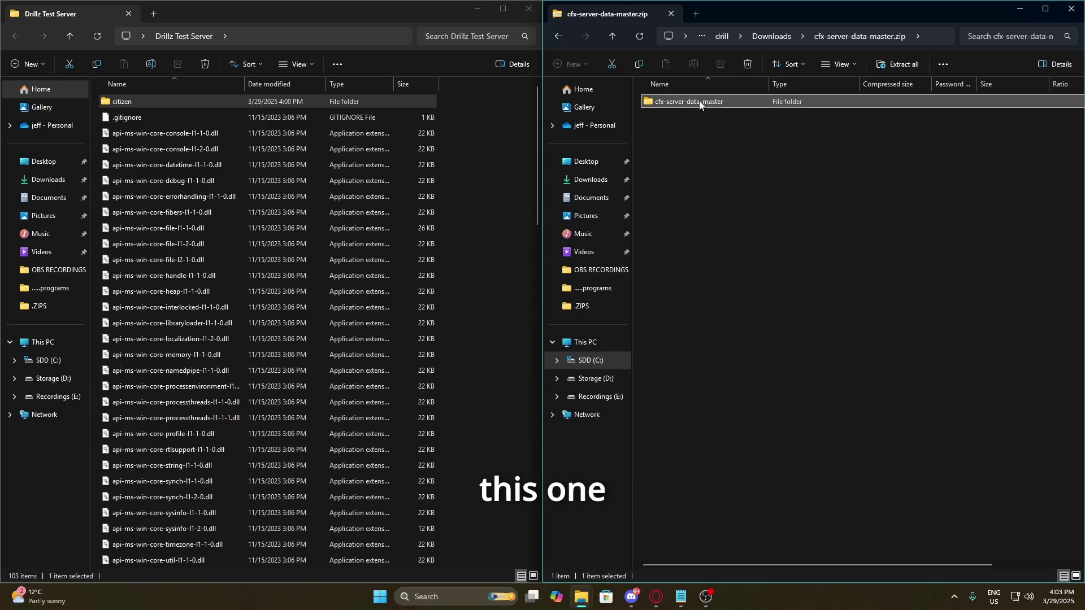
click(636, 64)
click(273, 69)
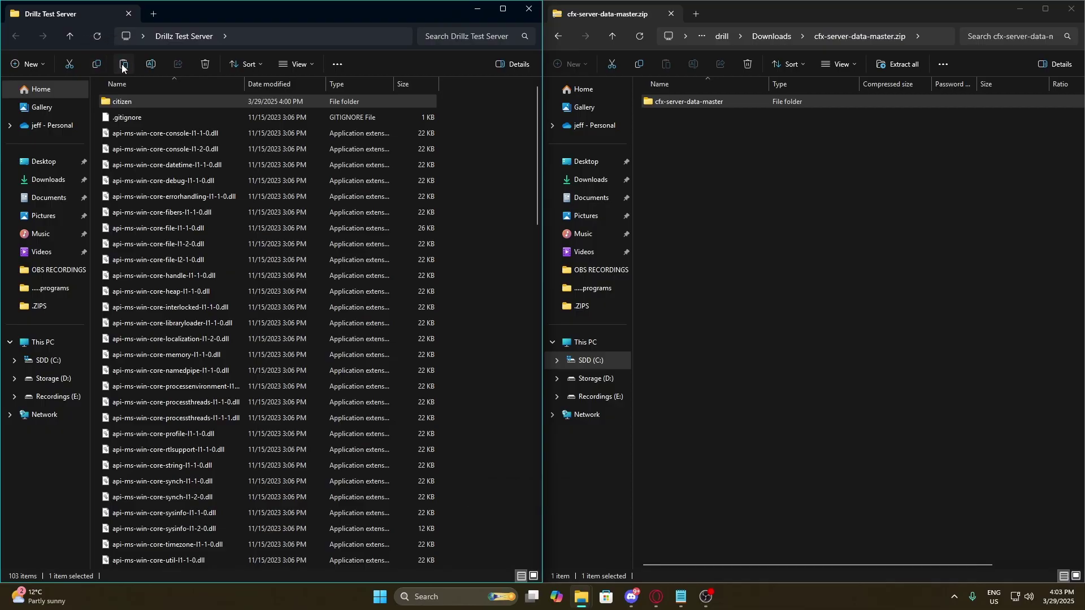
click(123, 66)
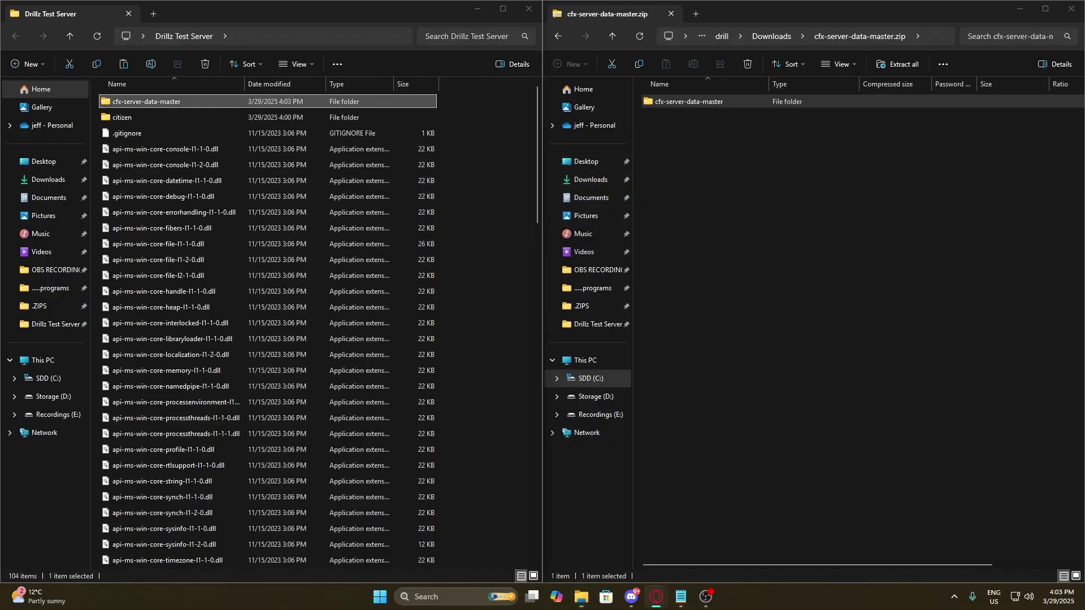
- Rename the copied folder to cfx-server-data and open it
right_click(173, 103)
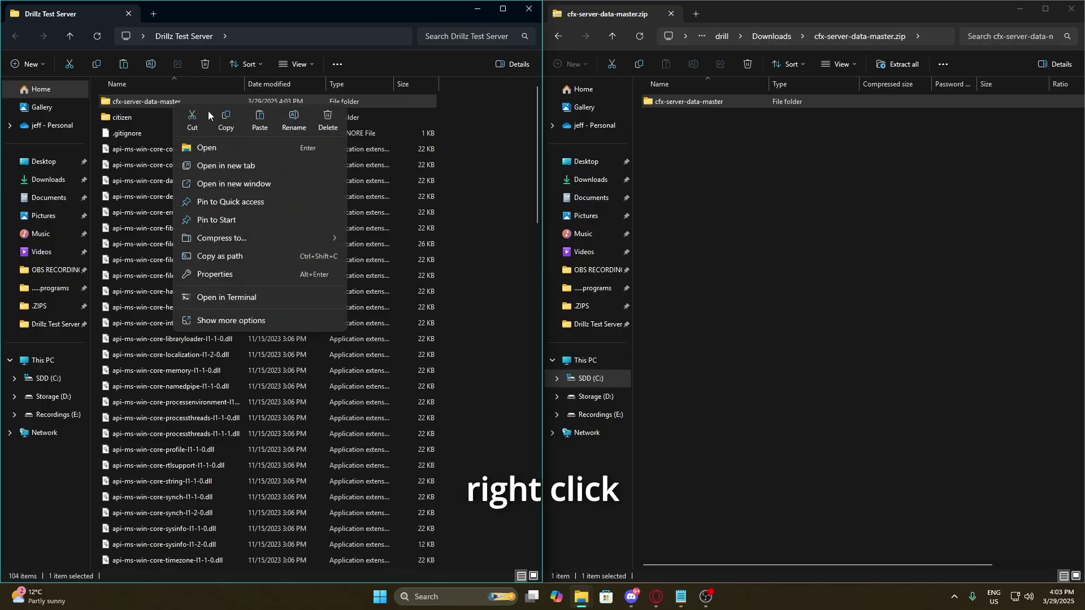
click(294, 121)
key(End)
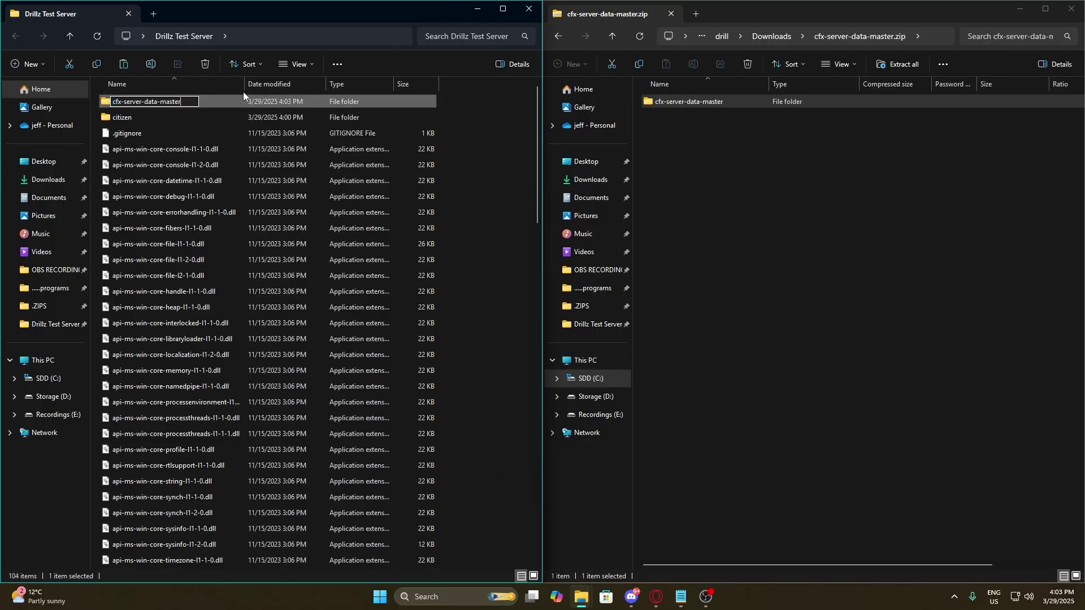
key(BackSpace)
key(BackSpace)
key(BackSpace)
key(BackSpace)
key(BackSpace)
key(BackSpace)
key(BackSpace)
key(Return)
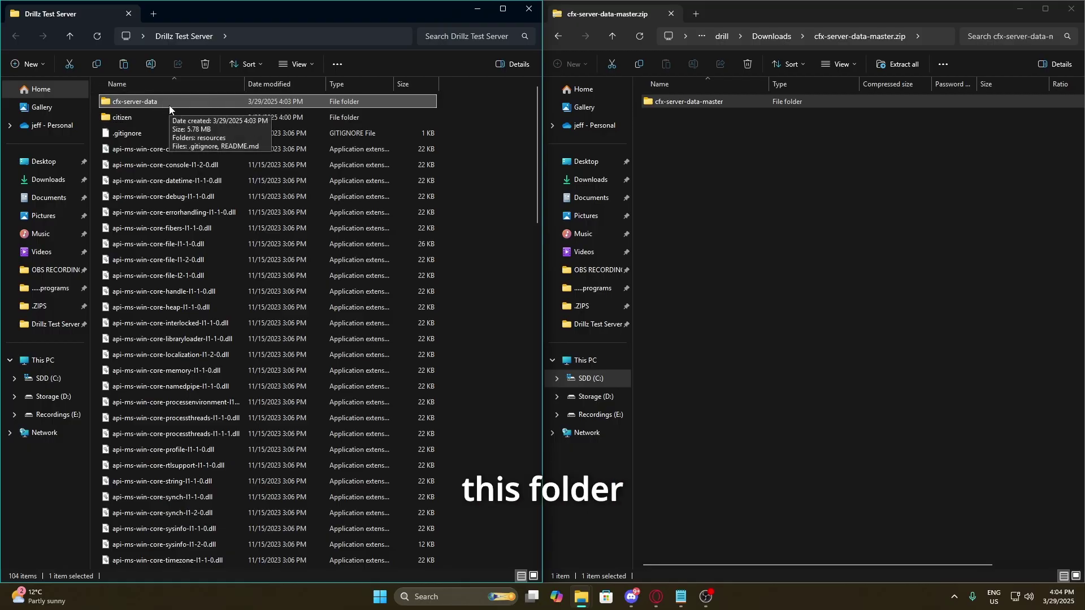
double_click(169, 105)
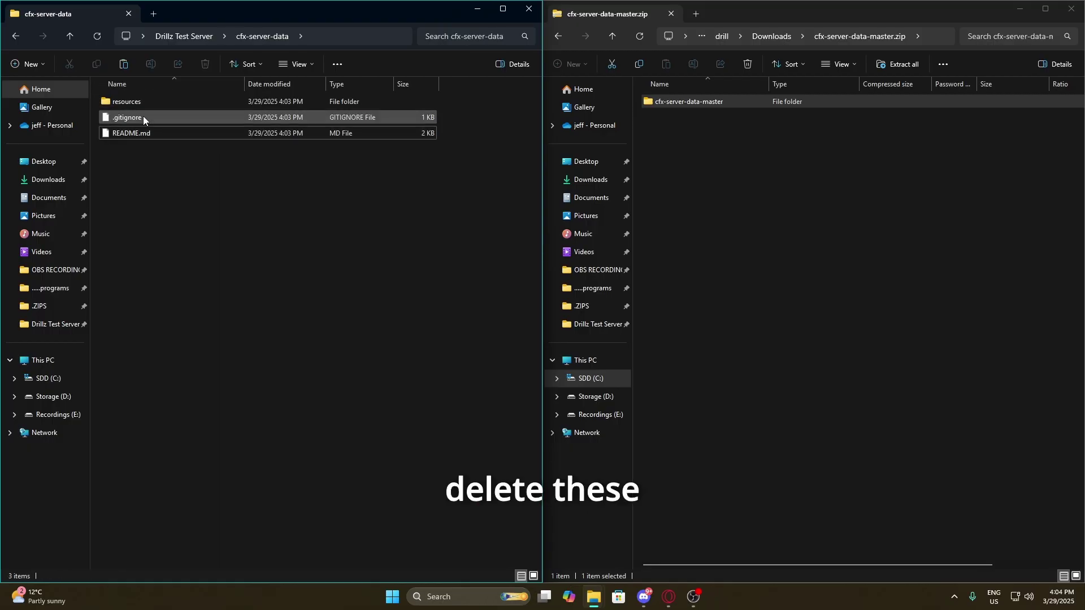
- Delete .gitignore and README.md, and create an empty server.cfg file beside resources
drag(146, 161, 167, 119)
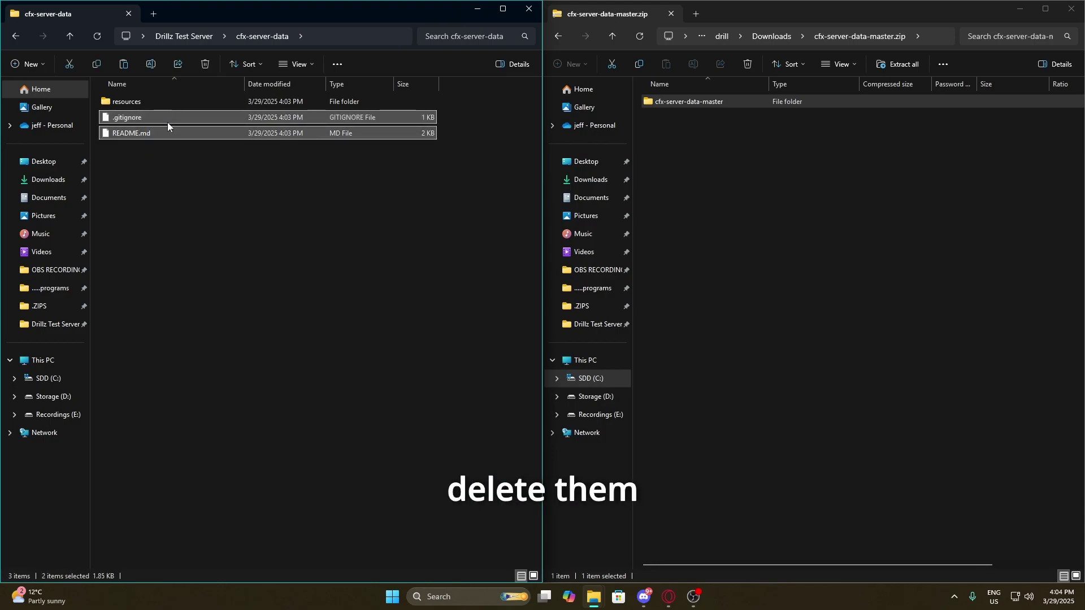
key(Delete)
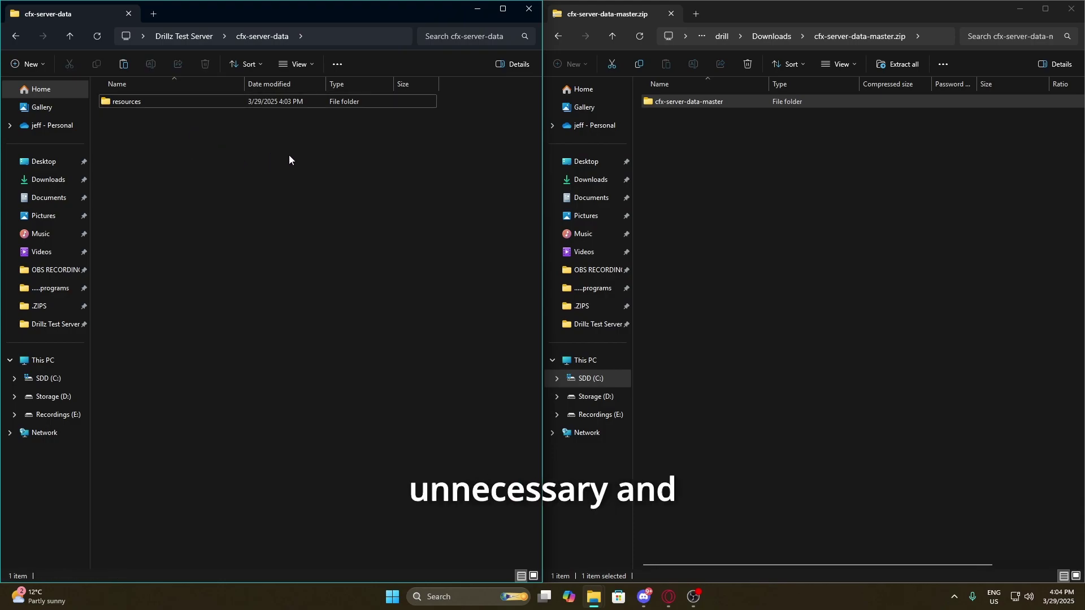
right_click(144, 143)
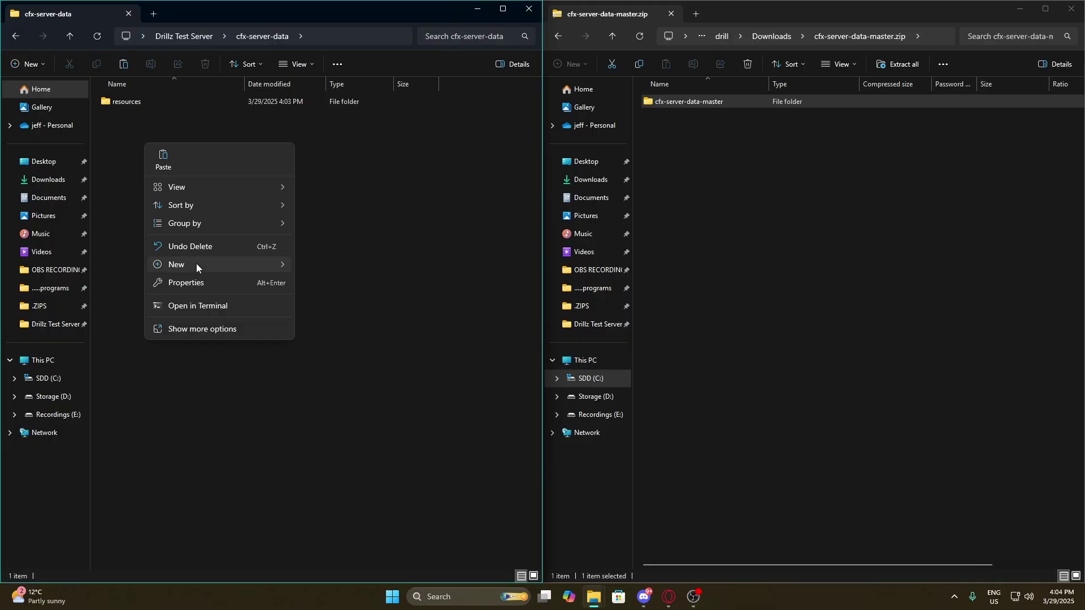
mouse_move(197, 264)
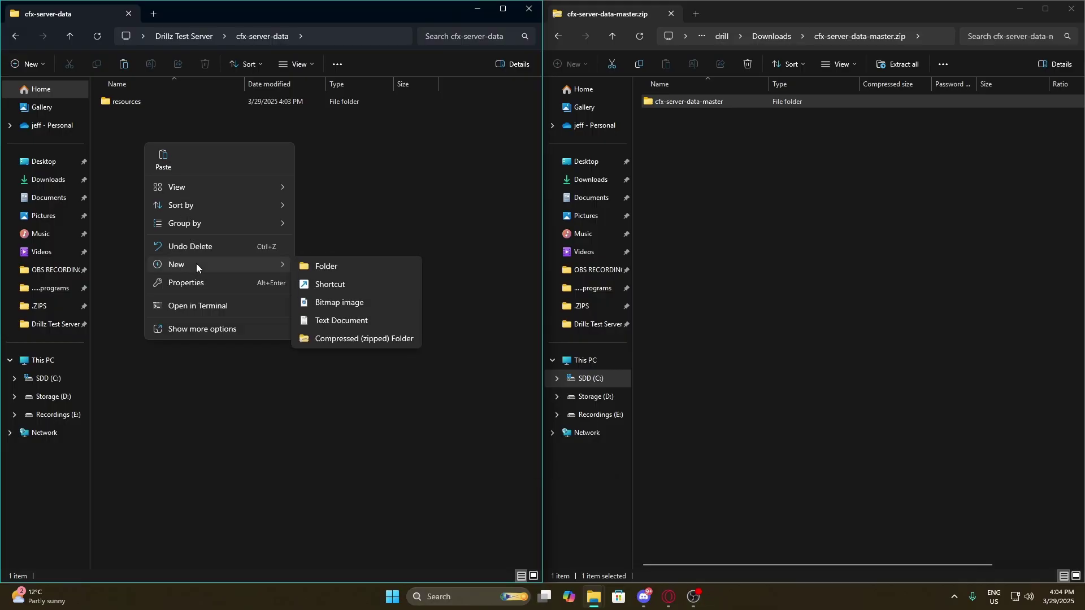
click(354, 322)
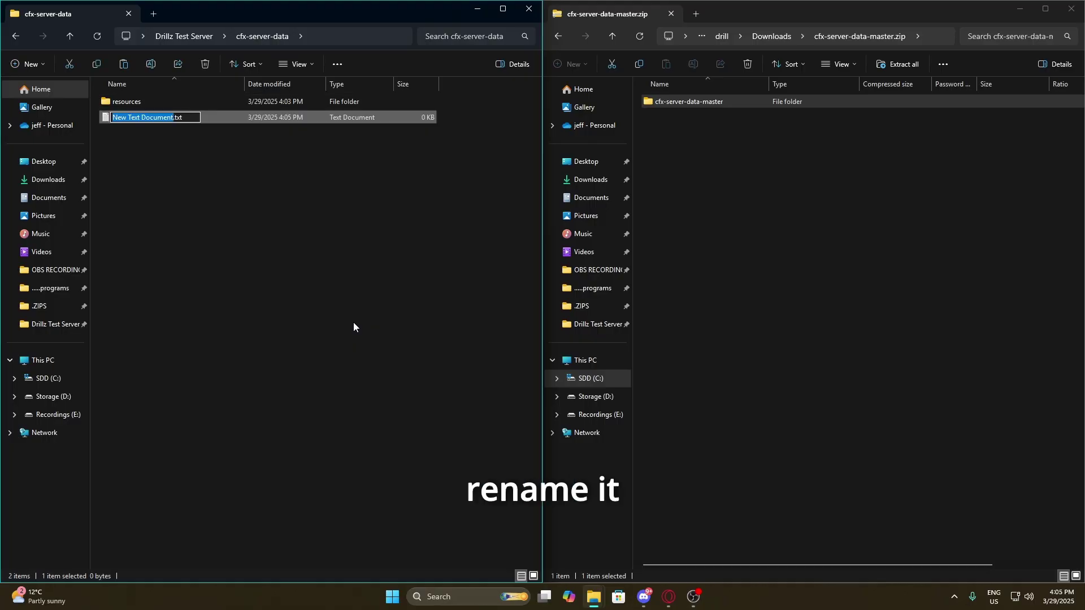
text(s)
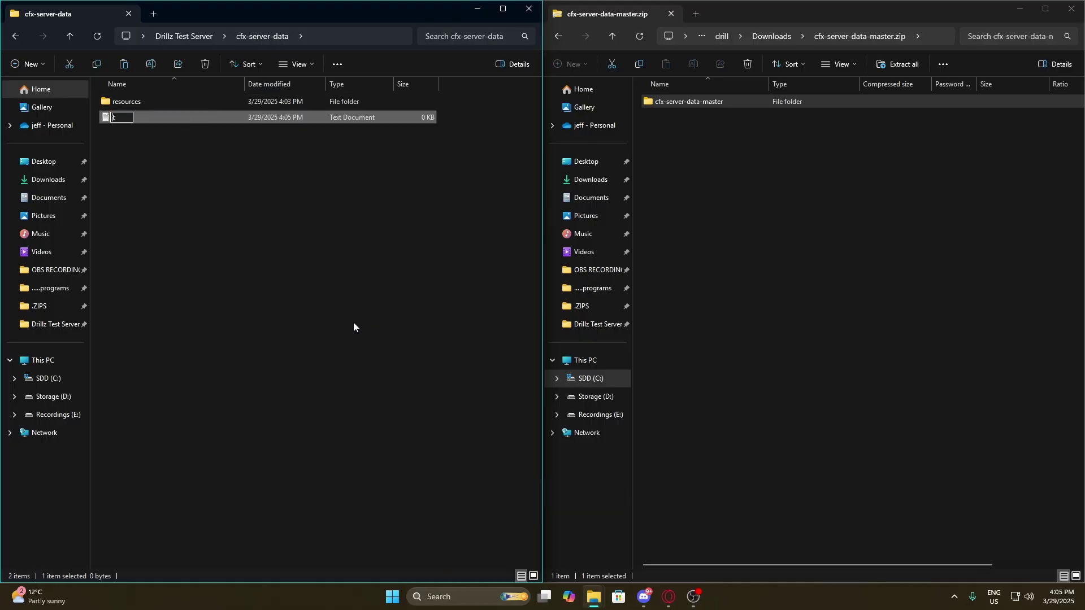
text(erver.cfg)
key(Return)
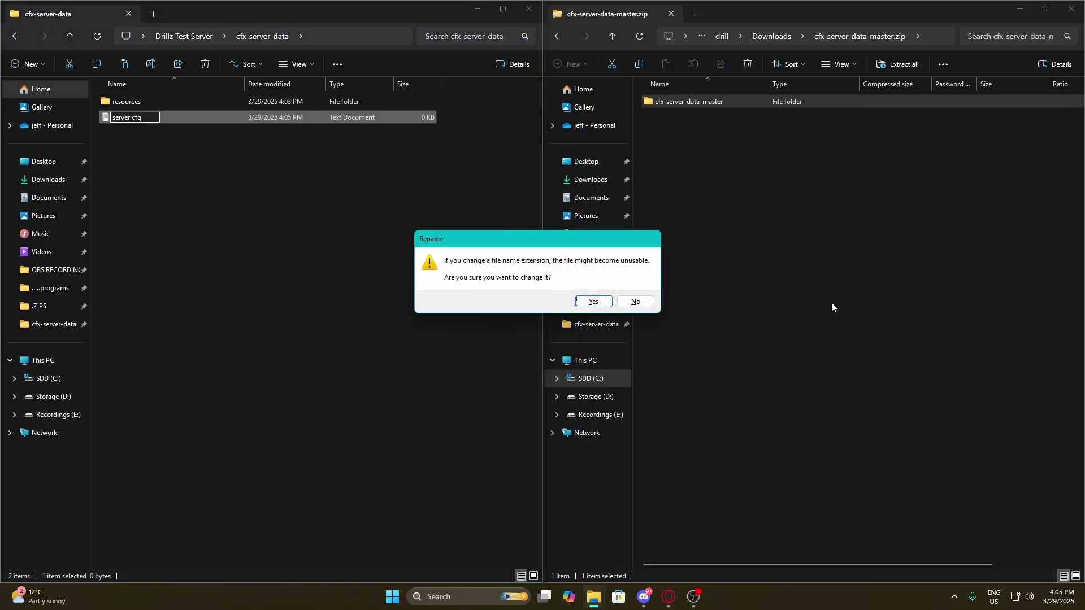
click(587, 303)
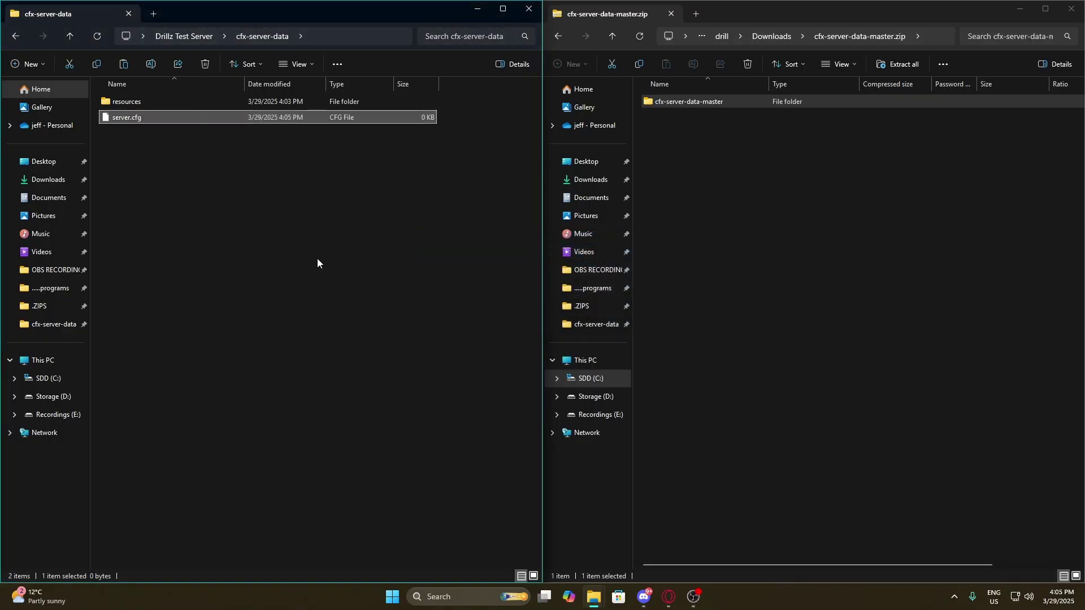
click(166, 185)
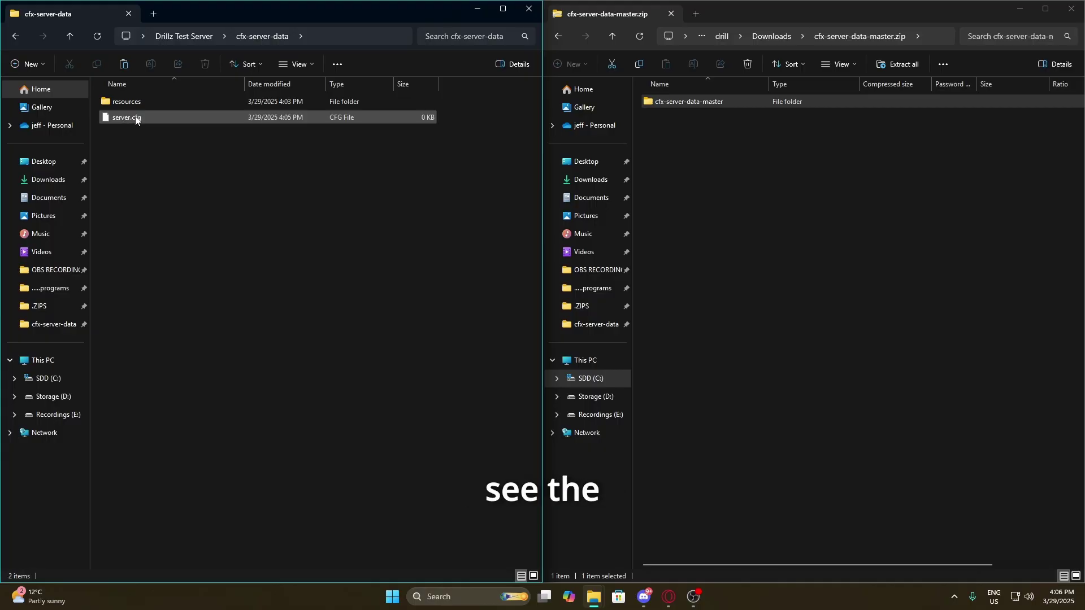
- Open the empty server.cfg from cfx-server-data in Visual Studio Code
click(309, 66)
mouse_move(289, 276)
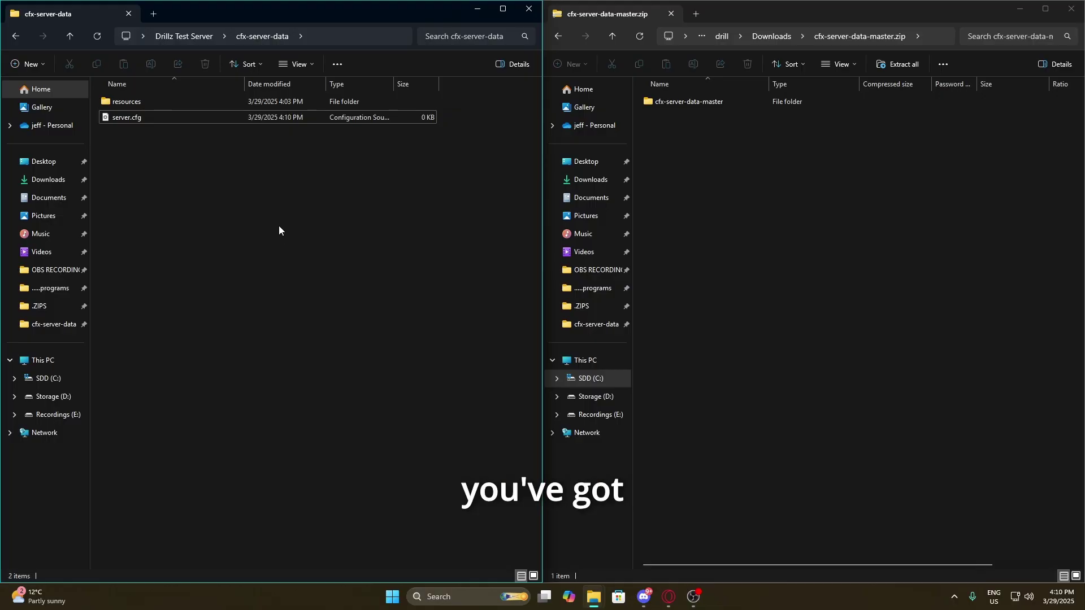
right_click(136, 118)
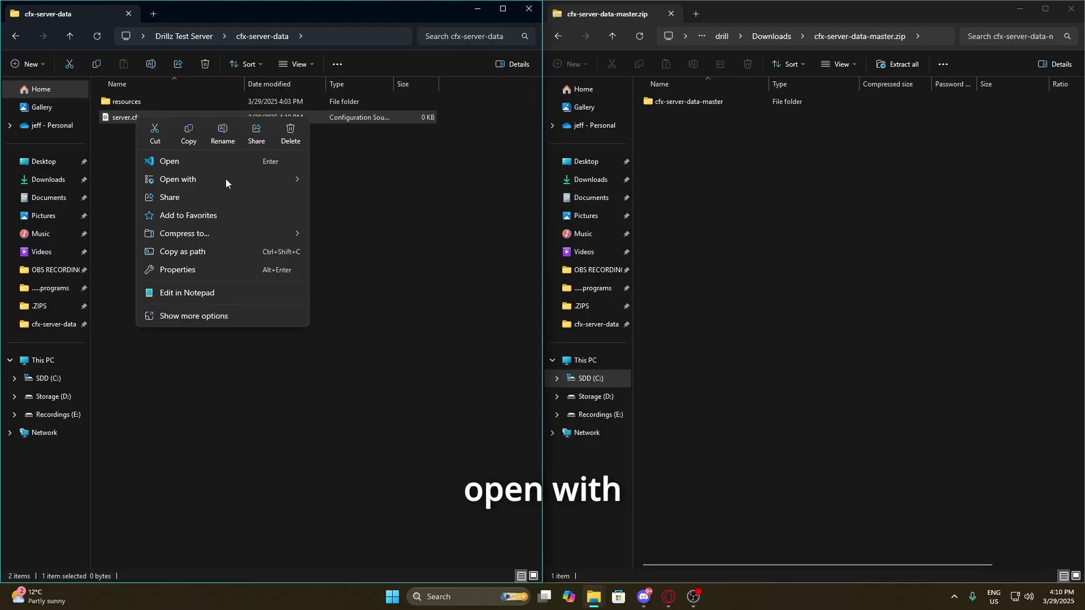
mouse_move(223, 181)
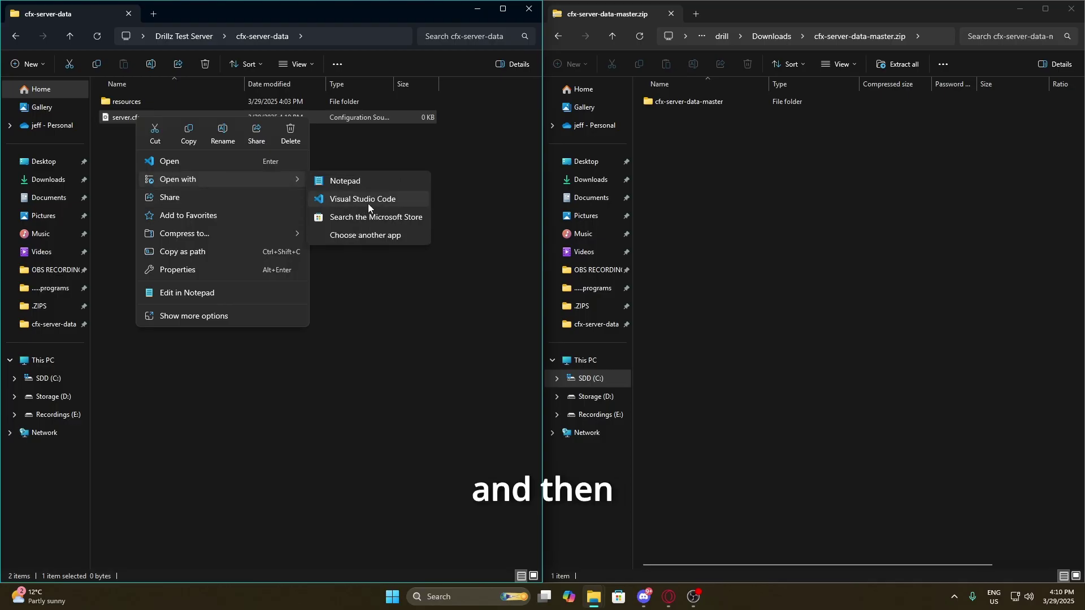
click(387, 199)
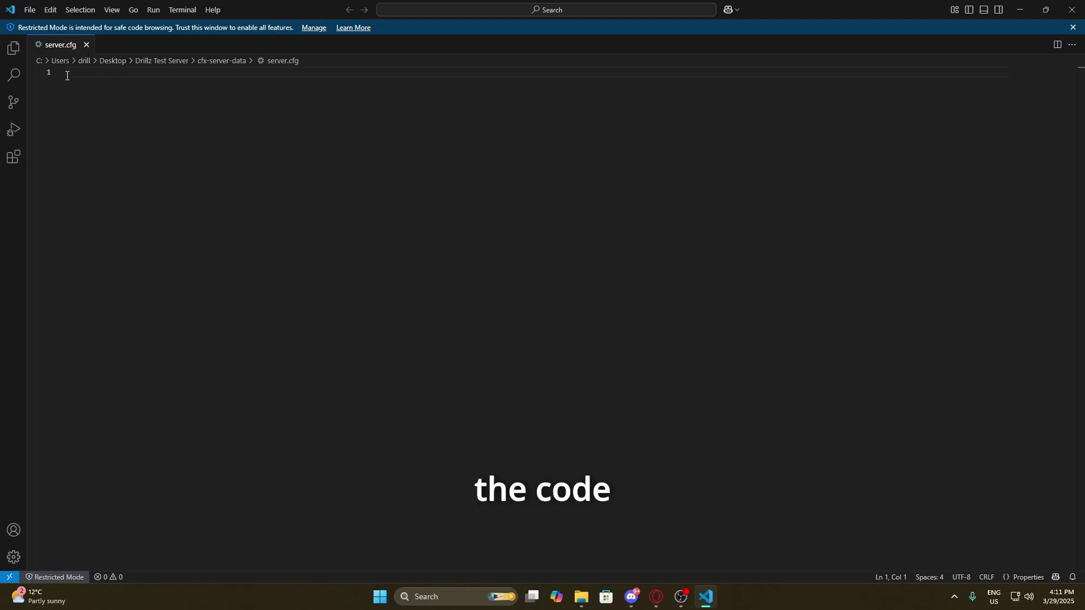
- Paste a full FXServer configuration with ensure vMenu and the permissions exec line into server.cfg
key(ctrl+v)
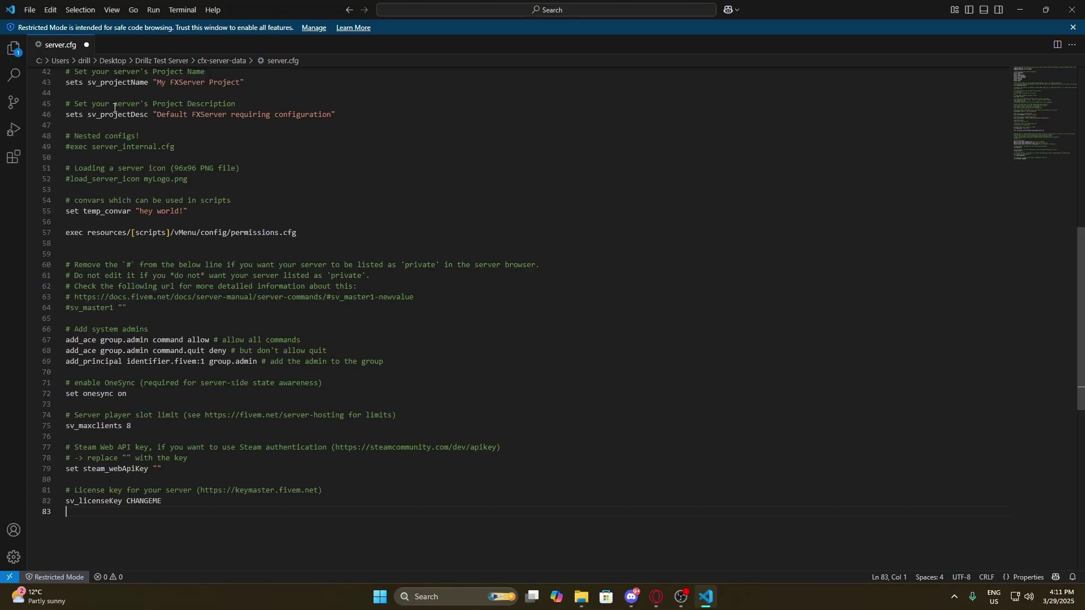
scroll(269, 261, up, 14)
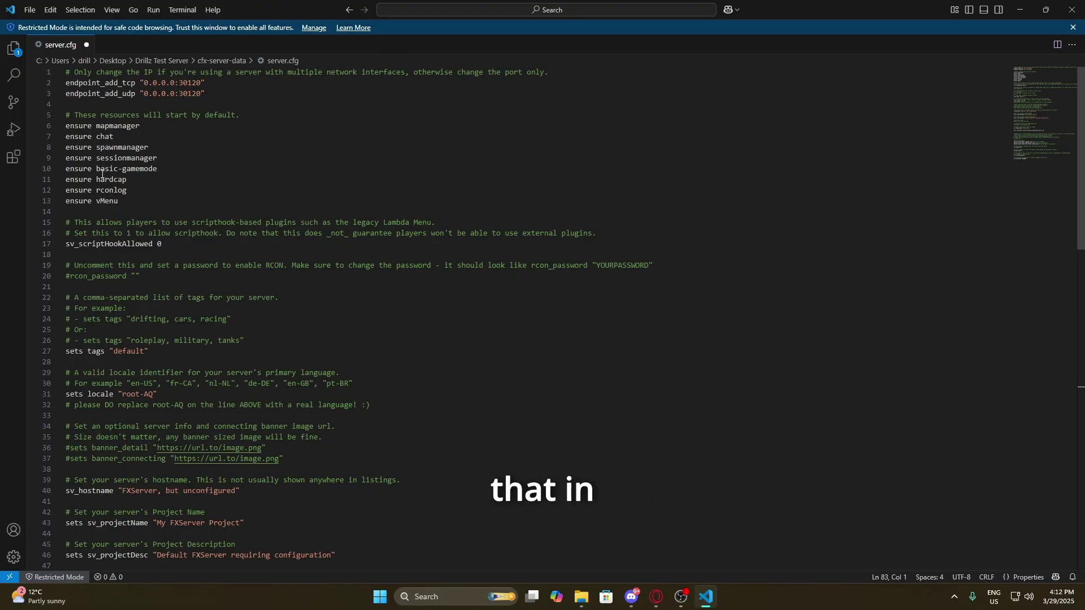
click(70, 211)
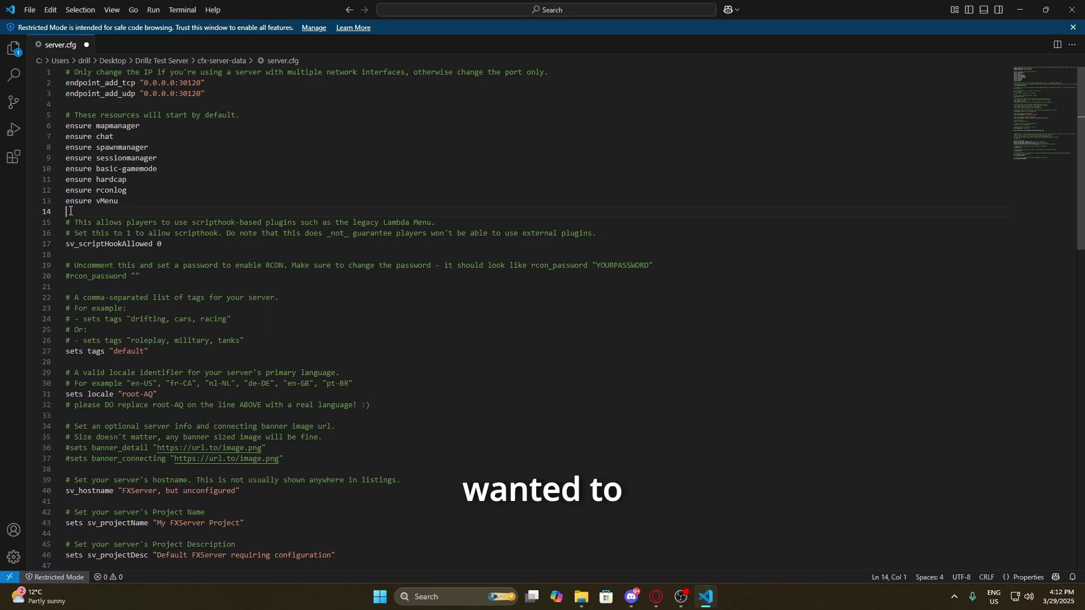
text(ensure)
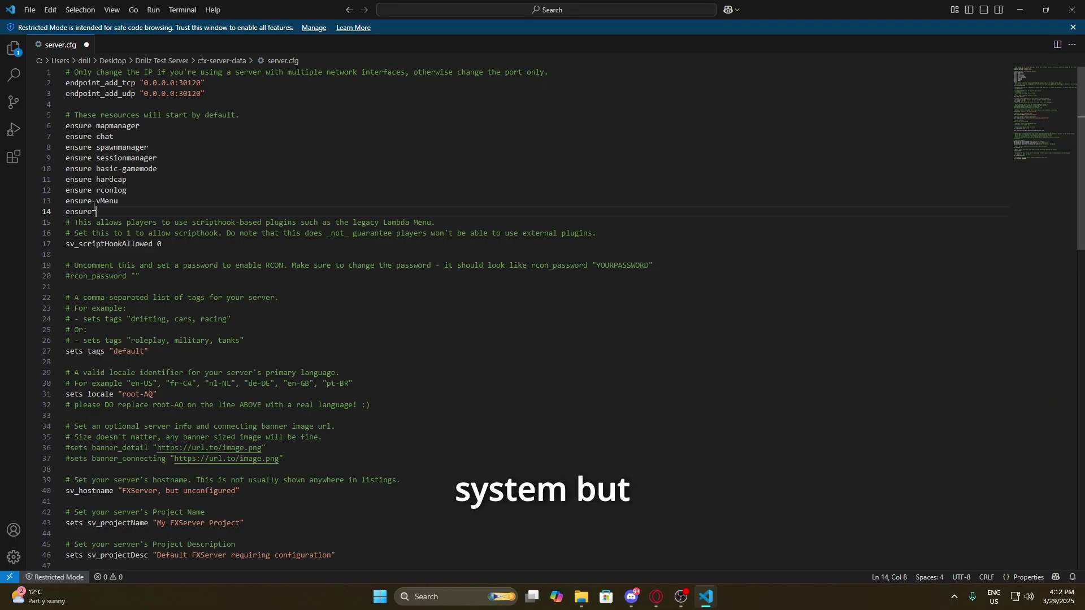
text( eu)
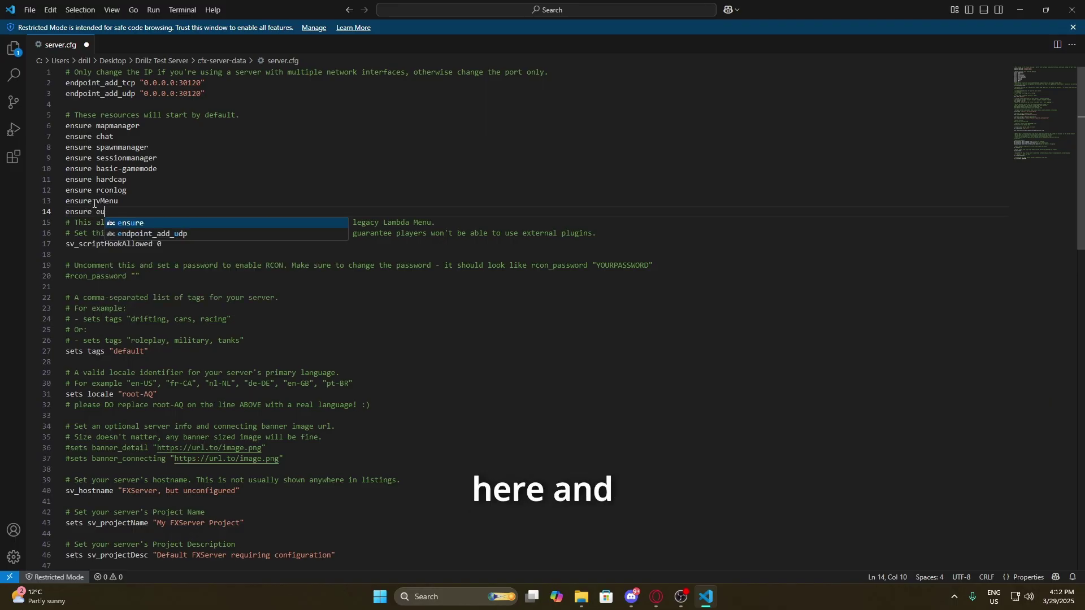
text(p)
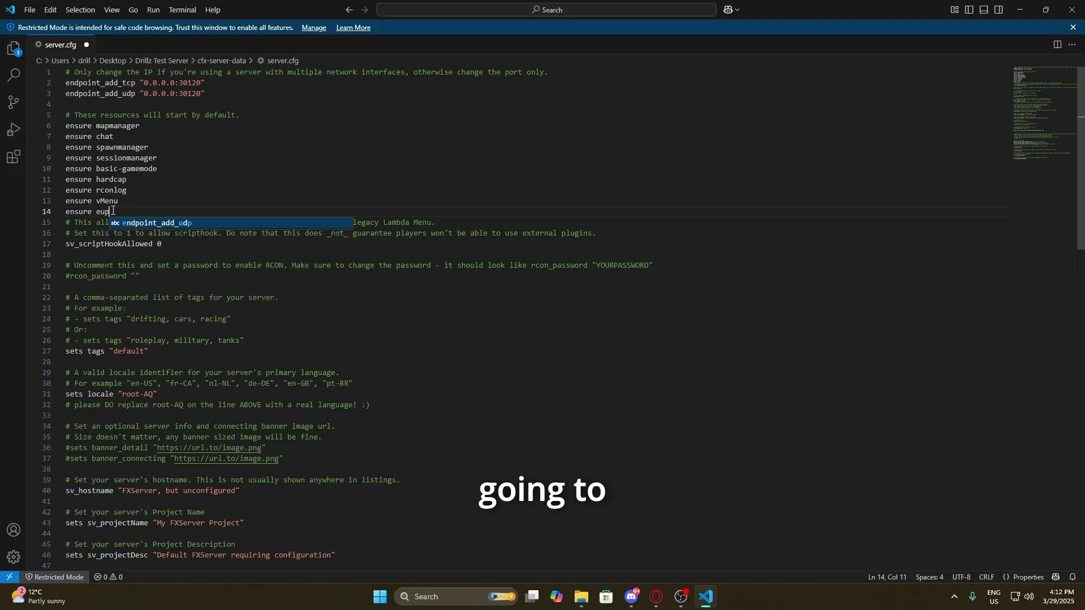
drag(116, 210, 66, 212)
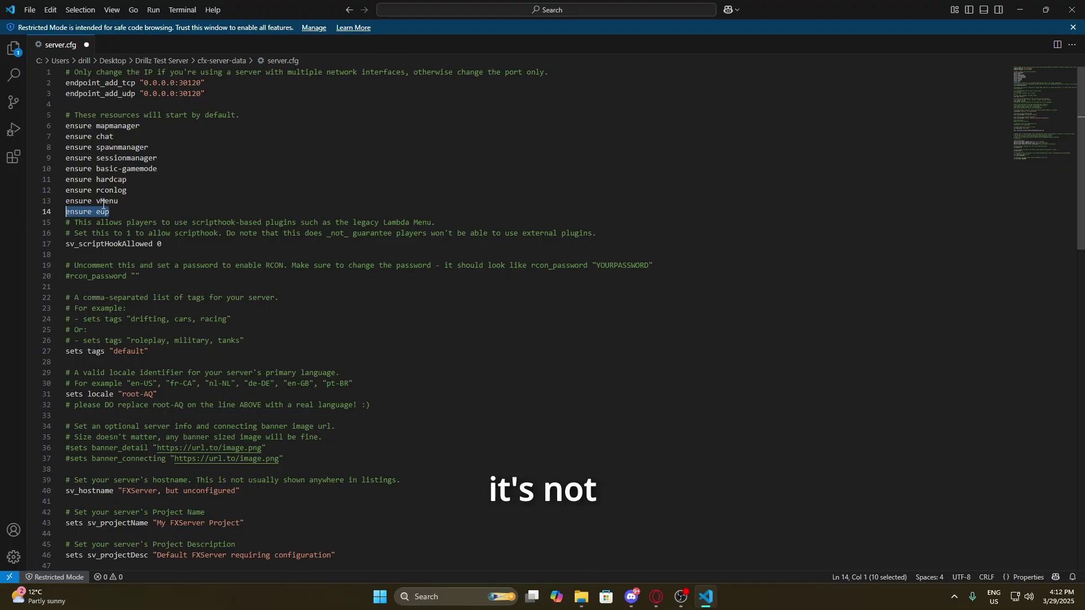
key(BackSpace)
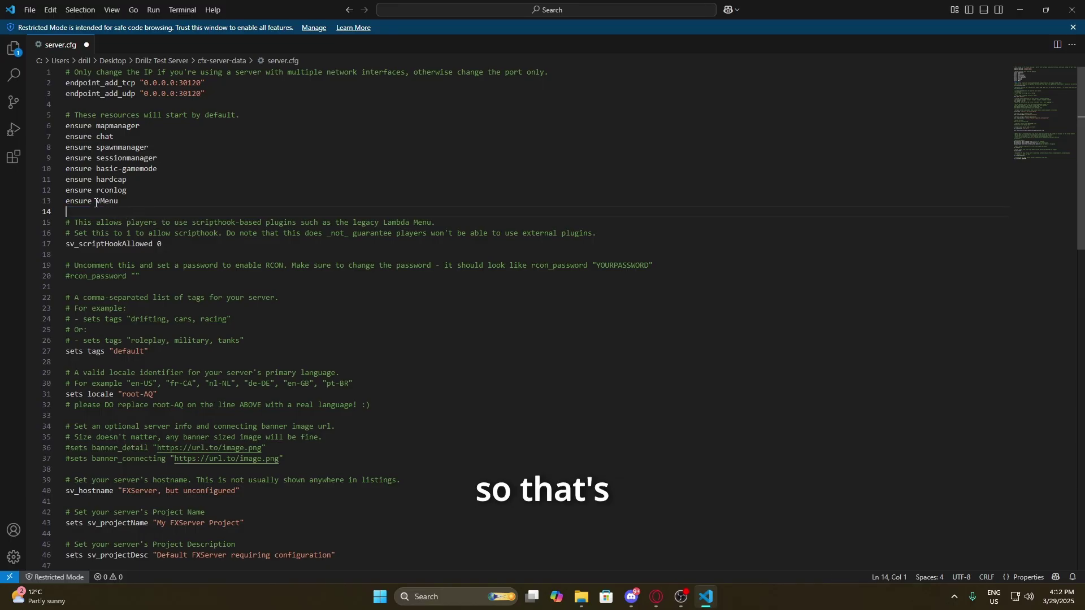
- Follow the keymaster.fivem.net license-key link on line 81 of server.cfg into the browser
scroll(181, 339, down, 4)
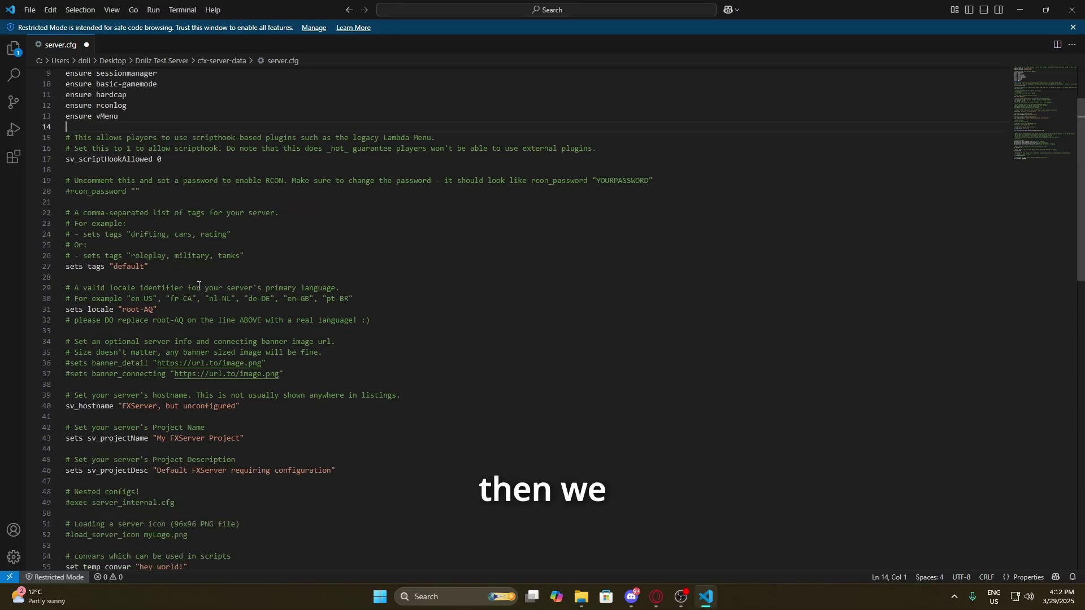
scroll(181, 340, down, 5)
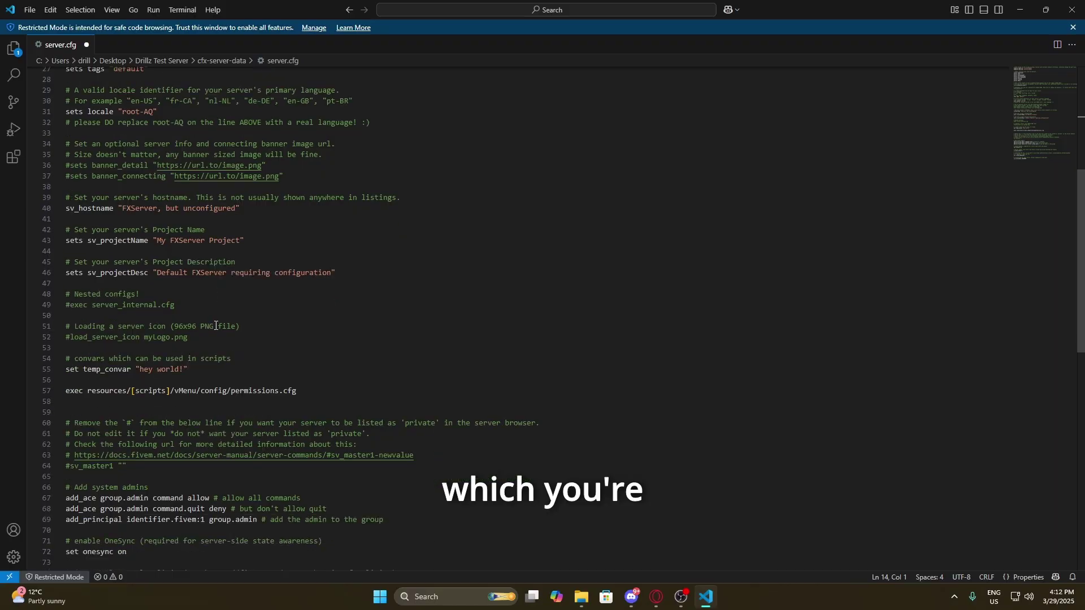
scroll(241, 195, down, 5)
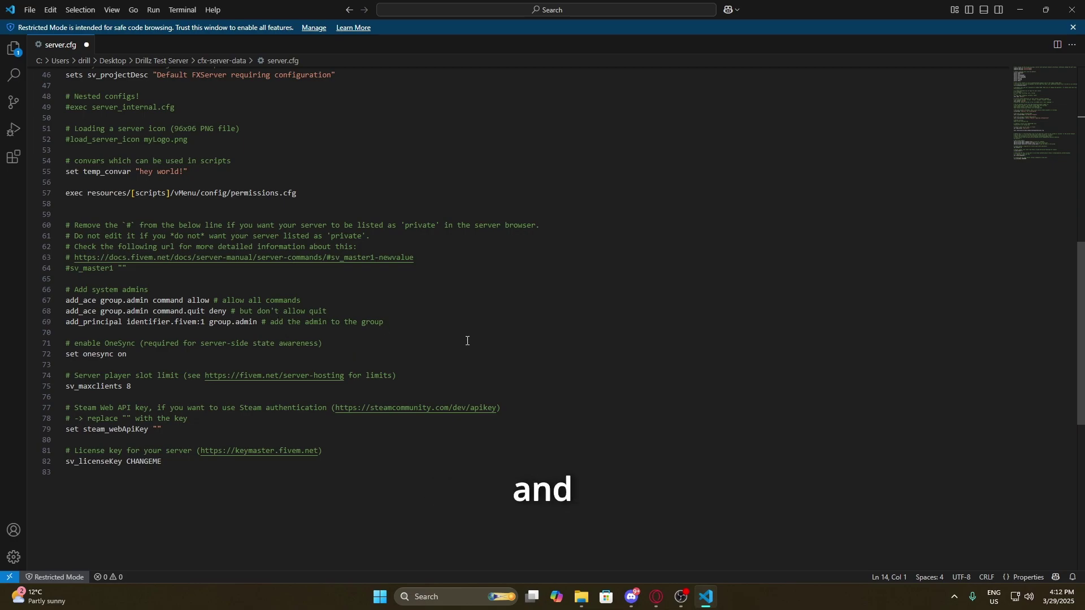
scroll(465, 342, up, 15)
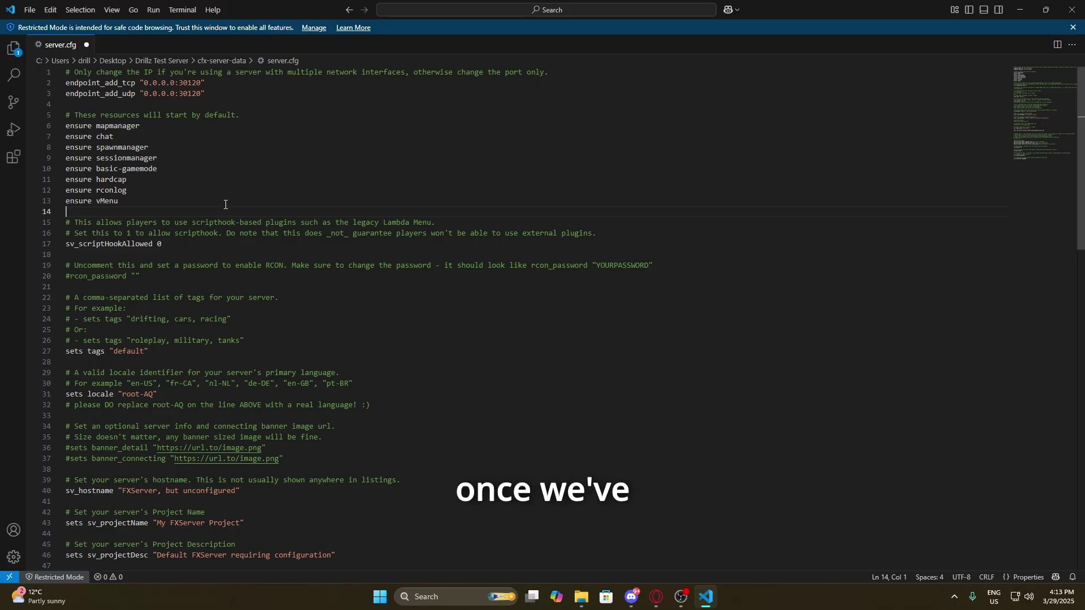
scroll(438, 405, down, 6)
scroll(435, 398, down, 6)
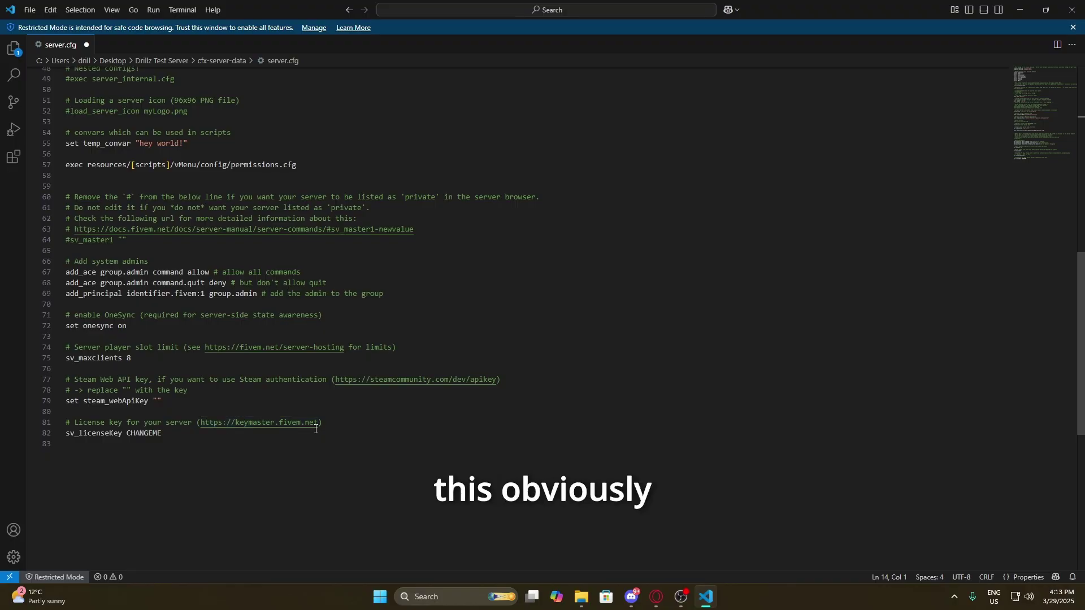
ctrl+click(246, 428)
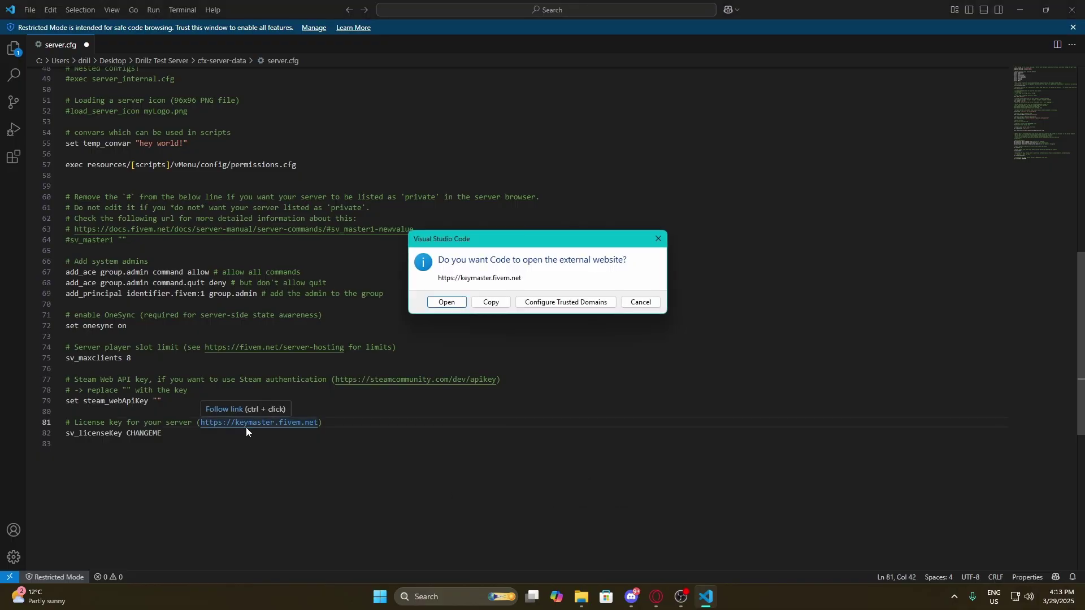
click(449, 303)
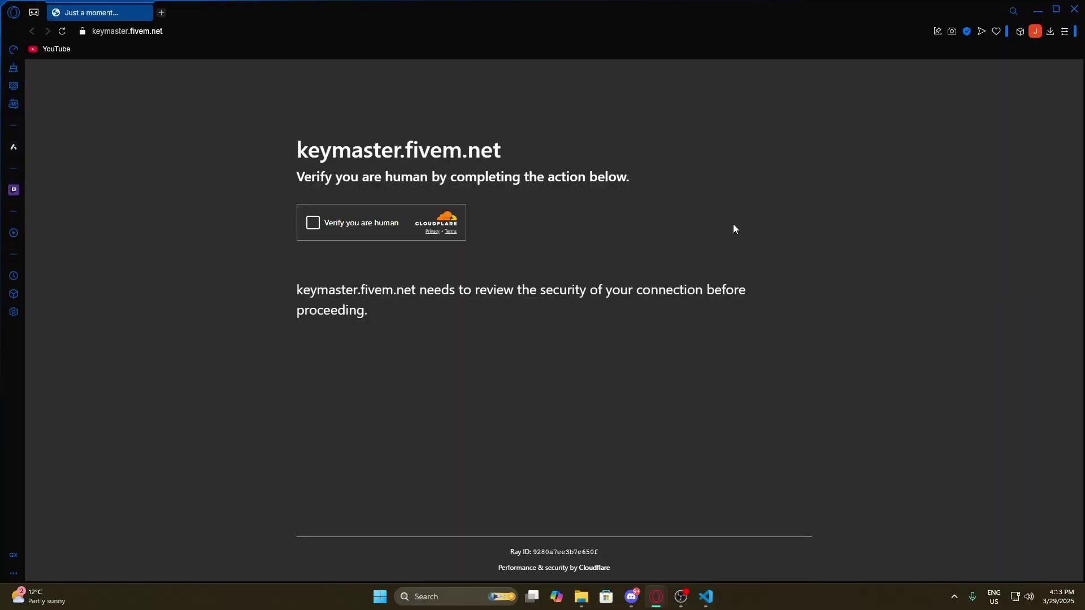
- Pass the Cloudflare human check and accept the Cfx.re Platform License Agreement
click(314, 226)
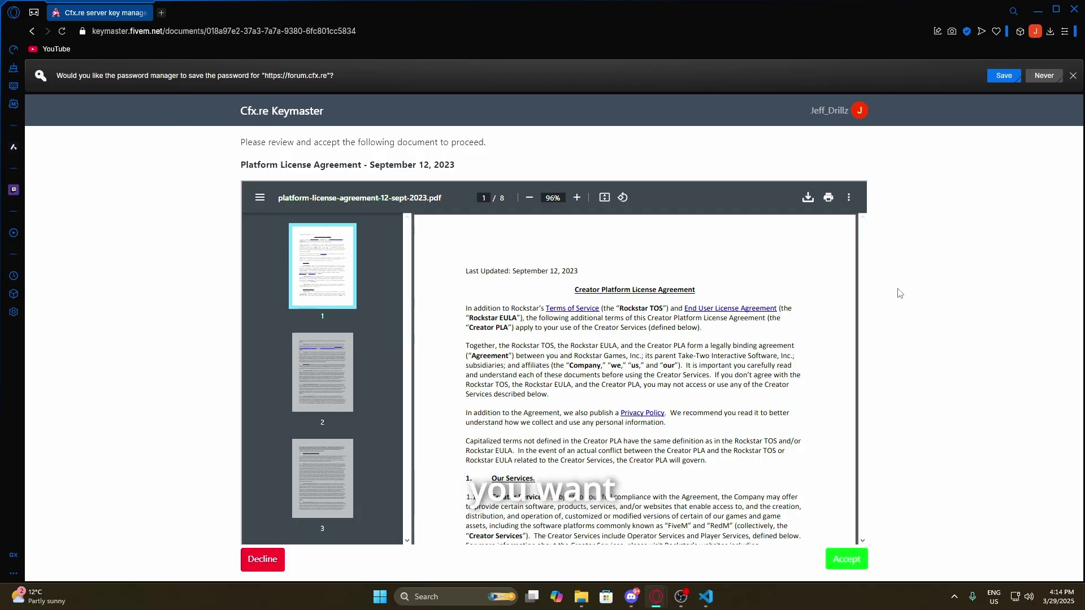
scroll(661, 374, down, 10)
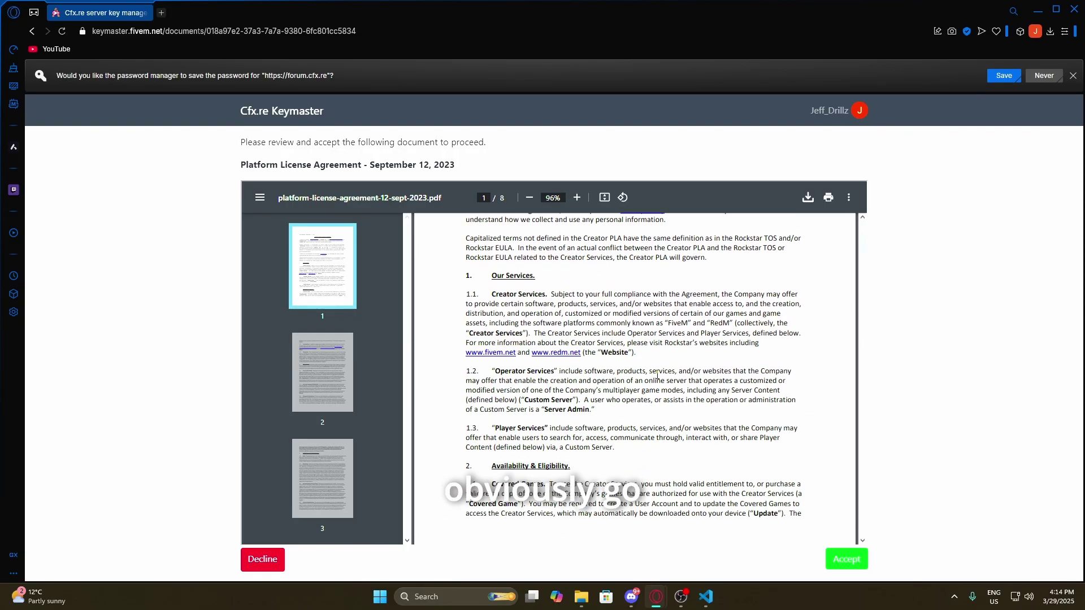
scroll(661, 374, down, 10)
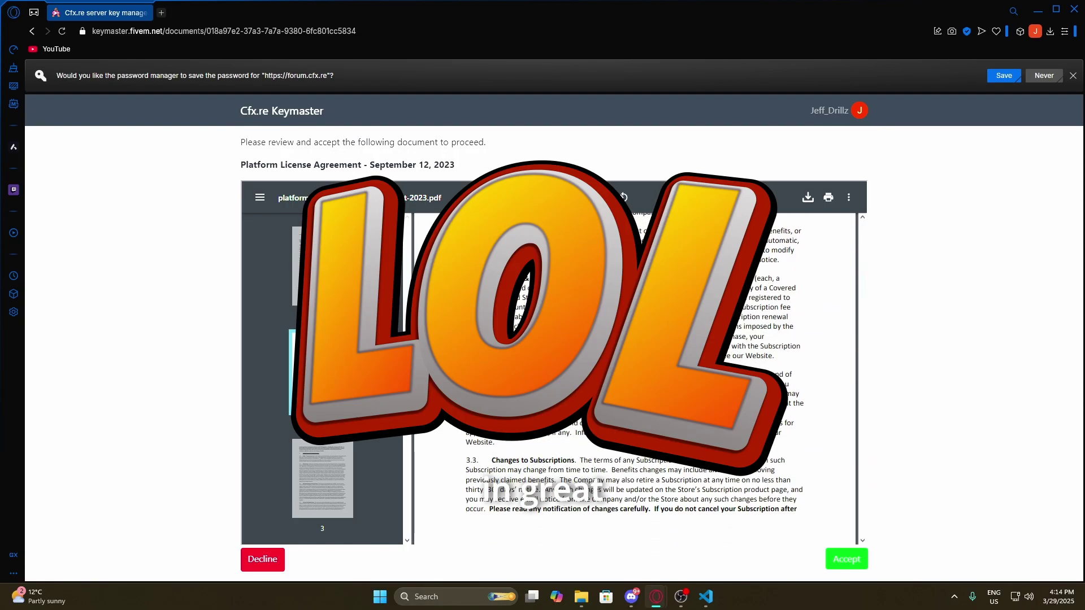
scroll(662, 374, down, 20)
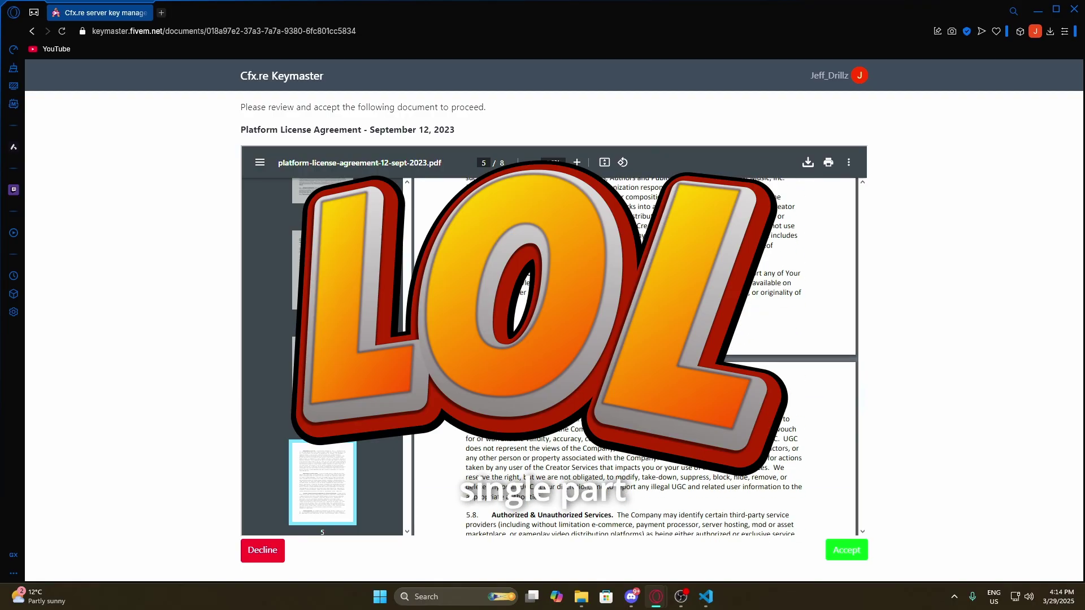
scroll(661, 374, down, 3)
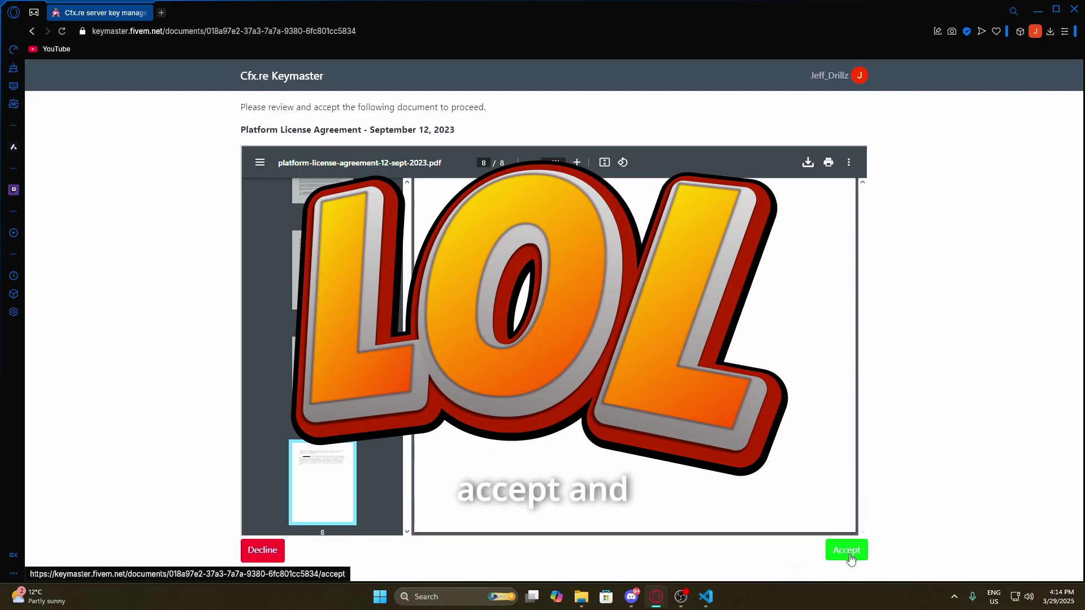
click(834, 549)
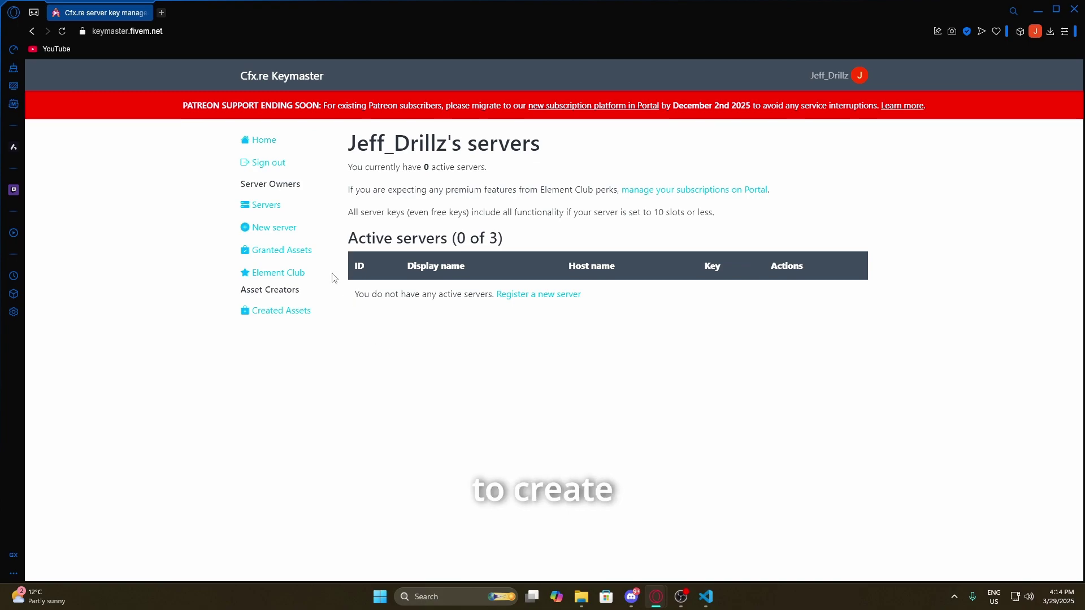
- Register a new Keymaster server named 'drillz test' and generate its license key
click(271, 228)
click(363, 248)
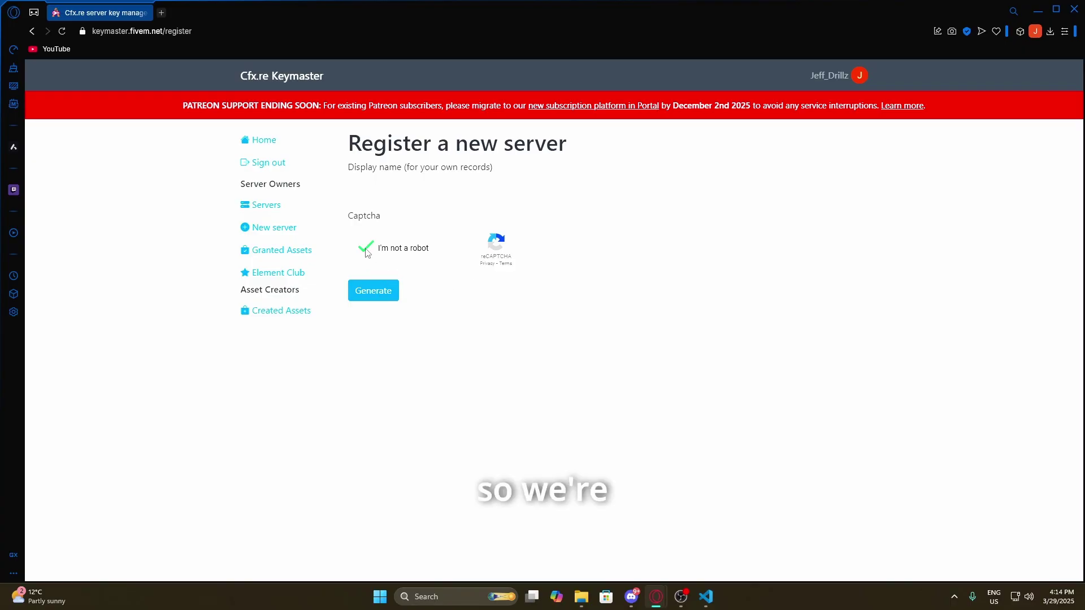
click(391, 188)
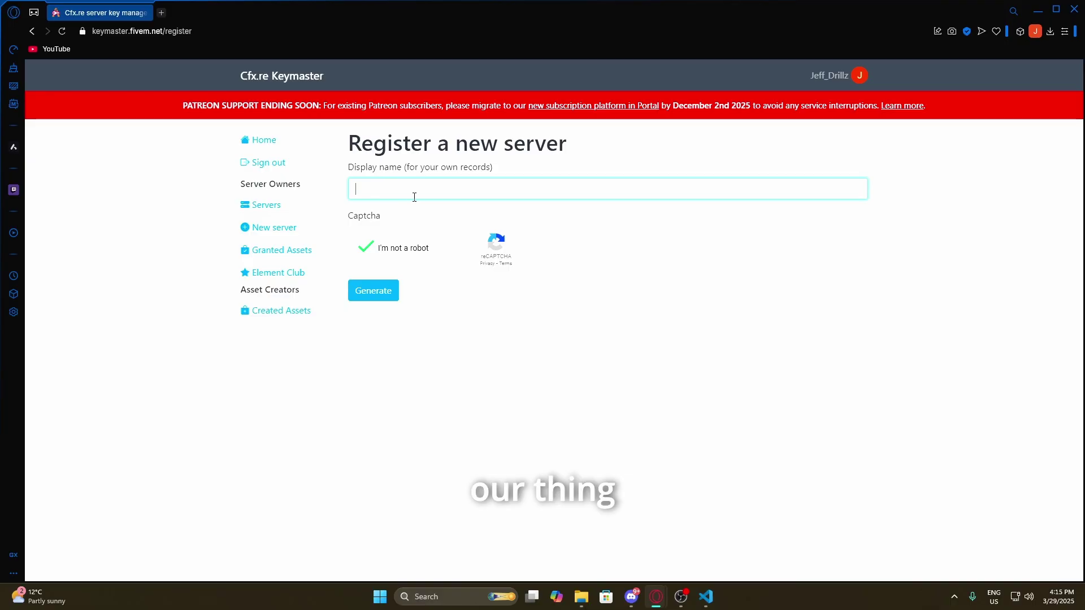
text(drillz test server)
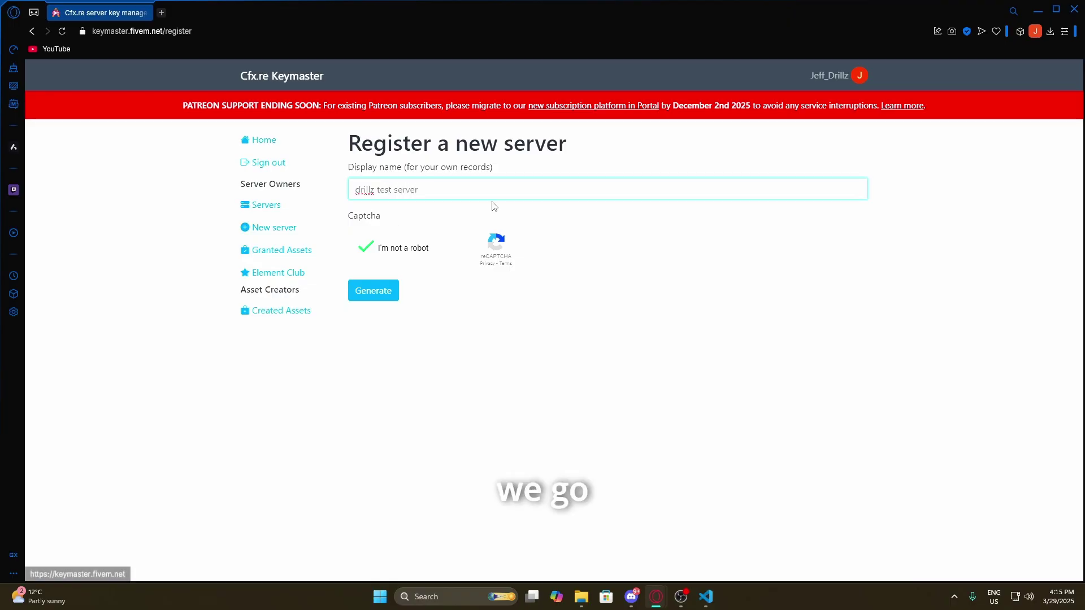
click(380, 293)
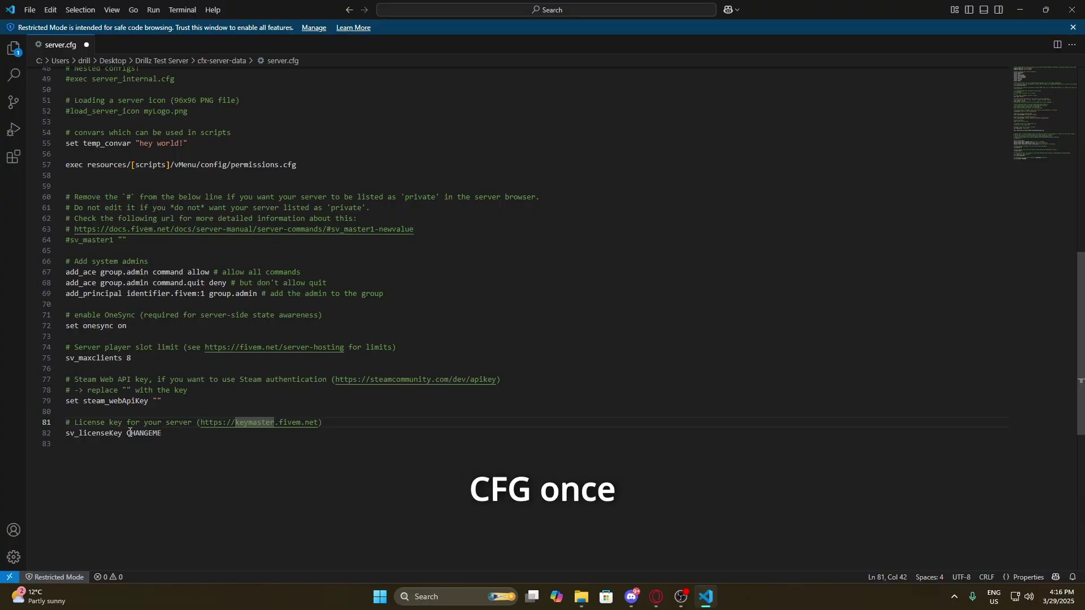
- Replace the CHANGEME placeholder after sv_licenseKey with the pasted license key
drag(127, 433, 165, 435)
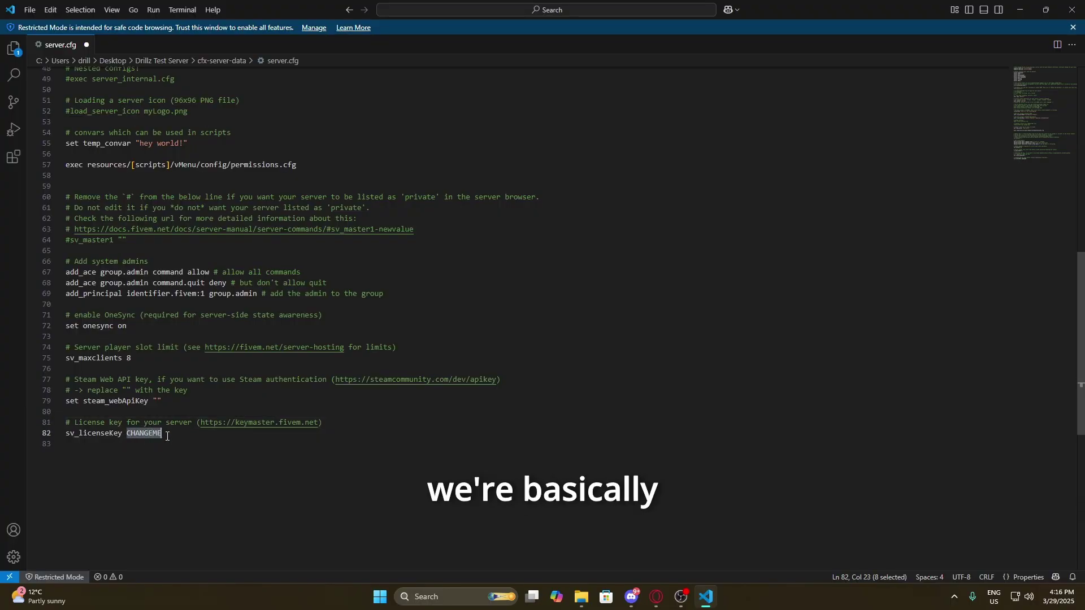
key(BackSpace)
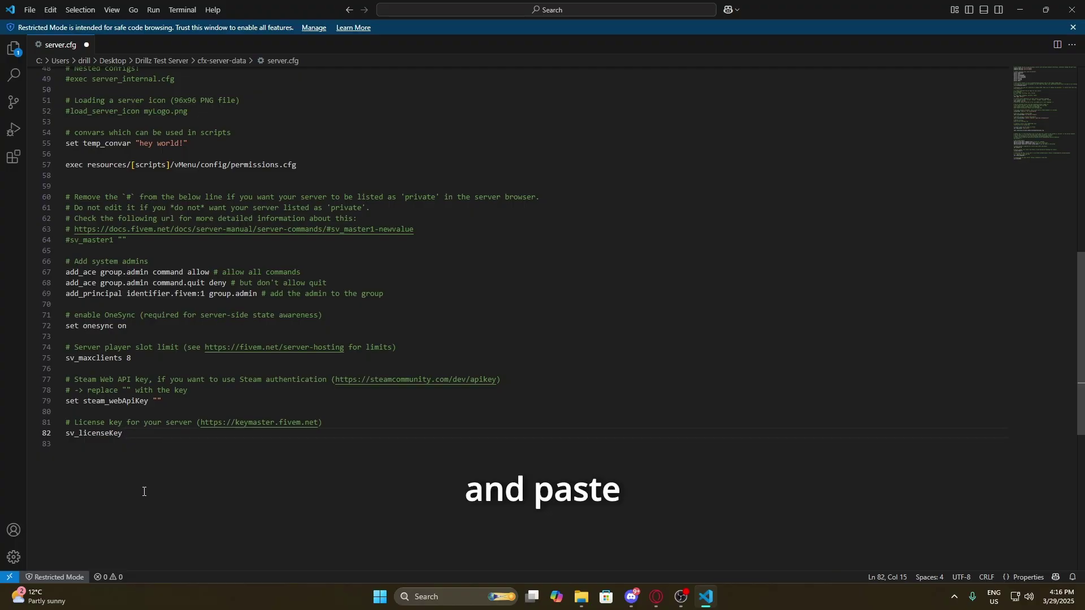
key(ctrl+v)
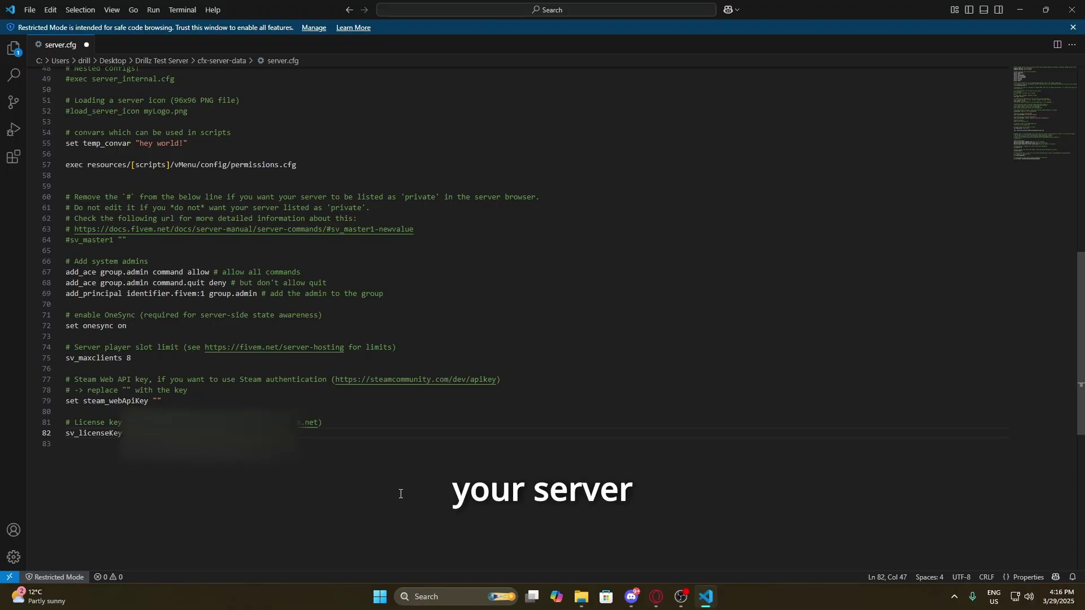
- Save server.cfg and return to the cfx-server-data folder in File Explorer
click(26, 11)
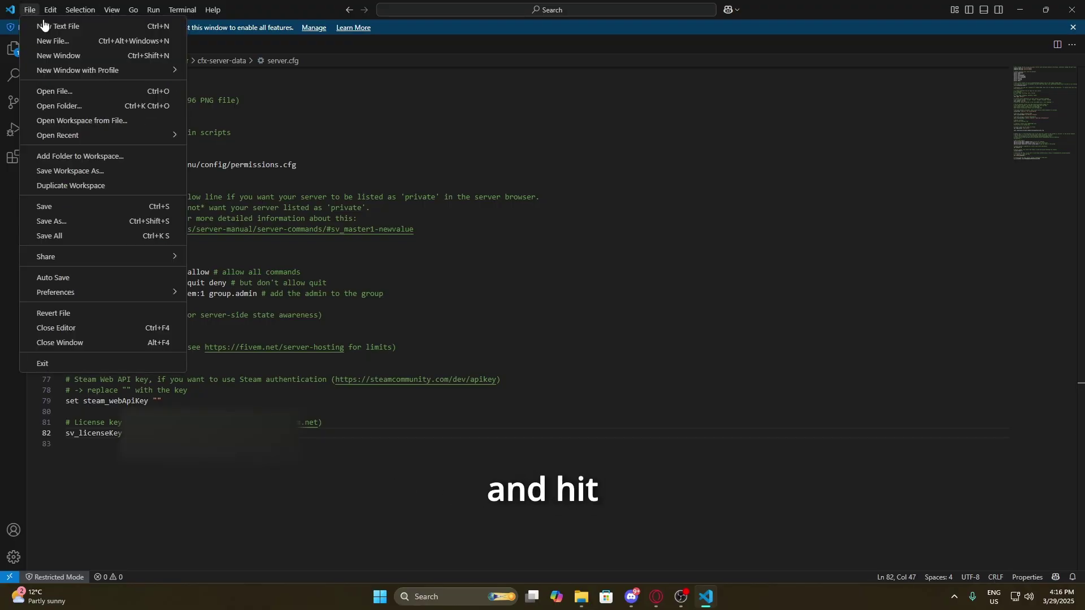
click(93, 213)
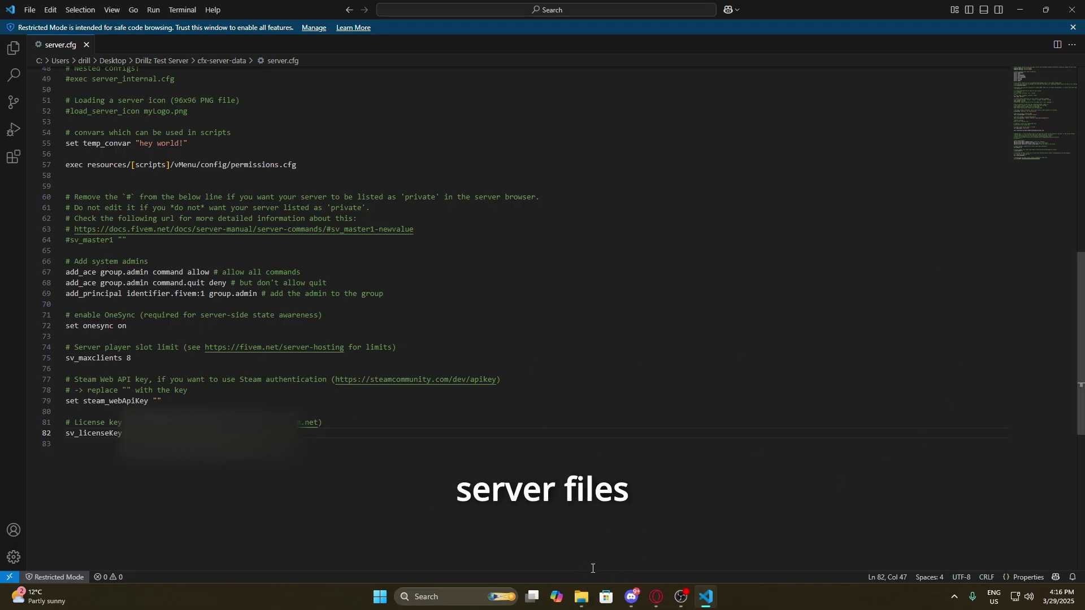
click(581, 598)
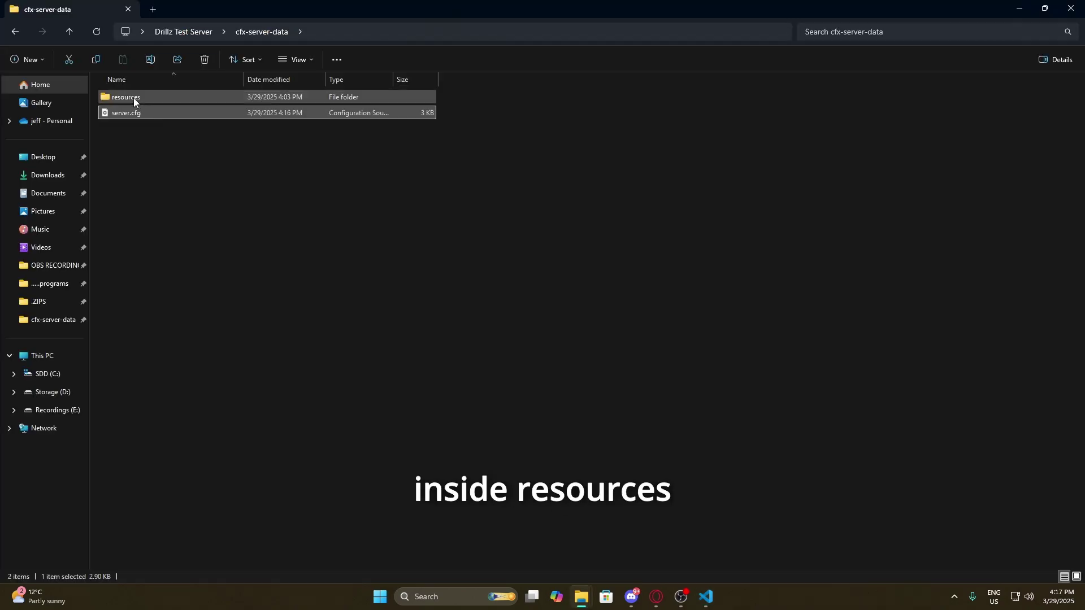
- Inside resources, create and open a new empty [scripts] folder, then return to the browser
double_click(134, 98)
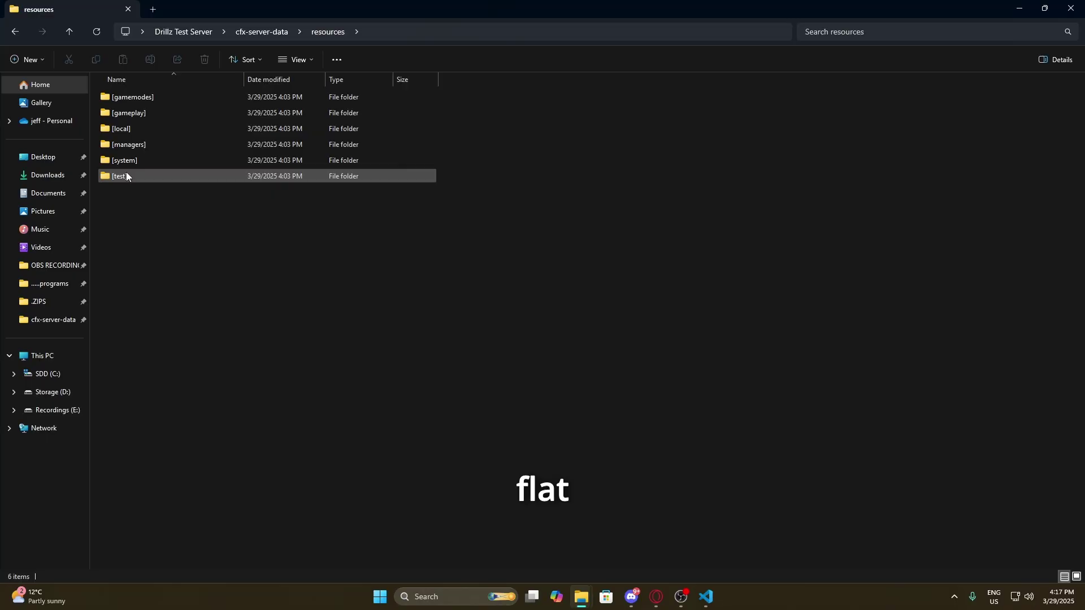
right_click(130, 201)
mouse_move(169, 281)
click(297, 283)
text([script])
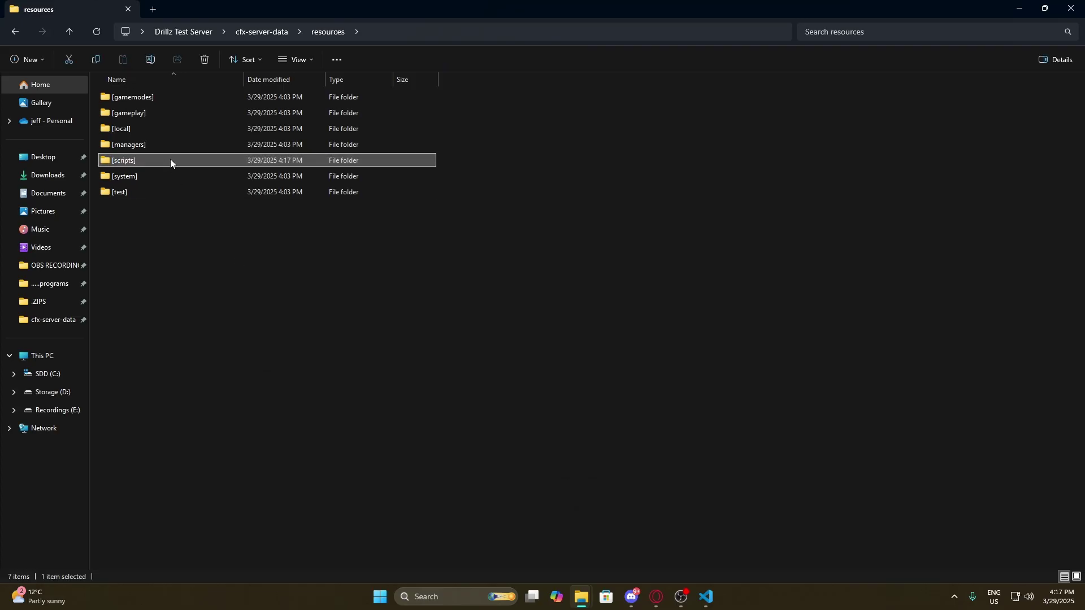
double_click(171, 160)
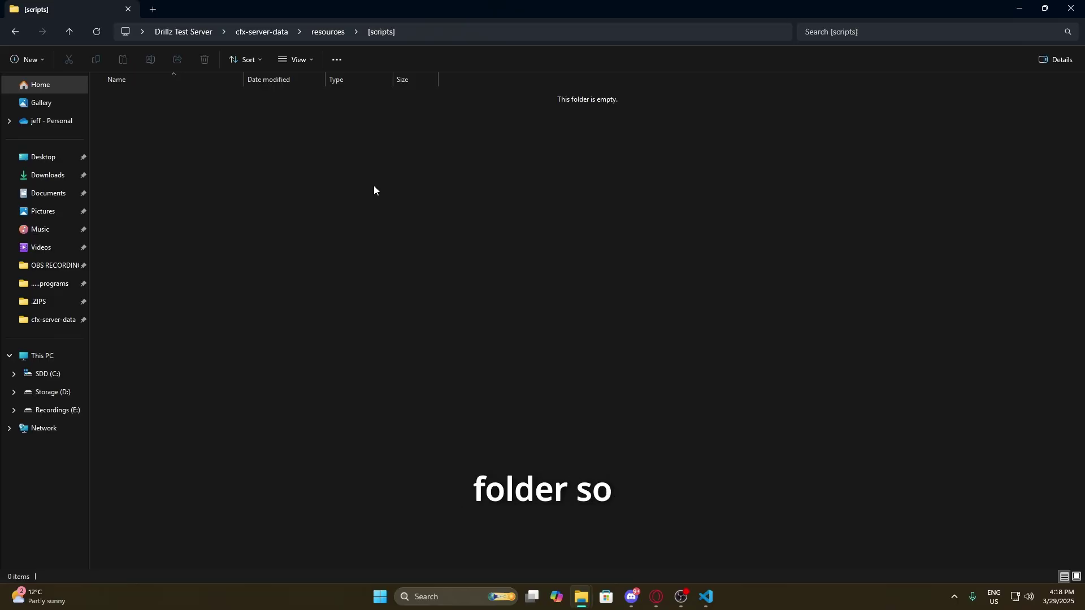
key(alt+Tab)
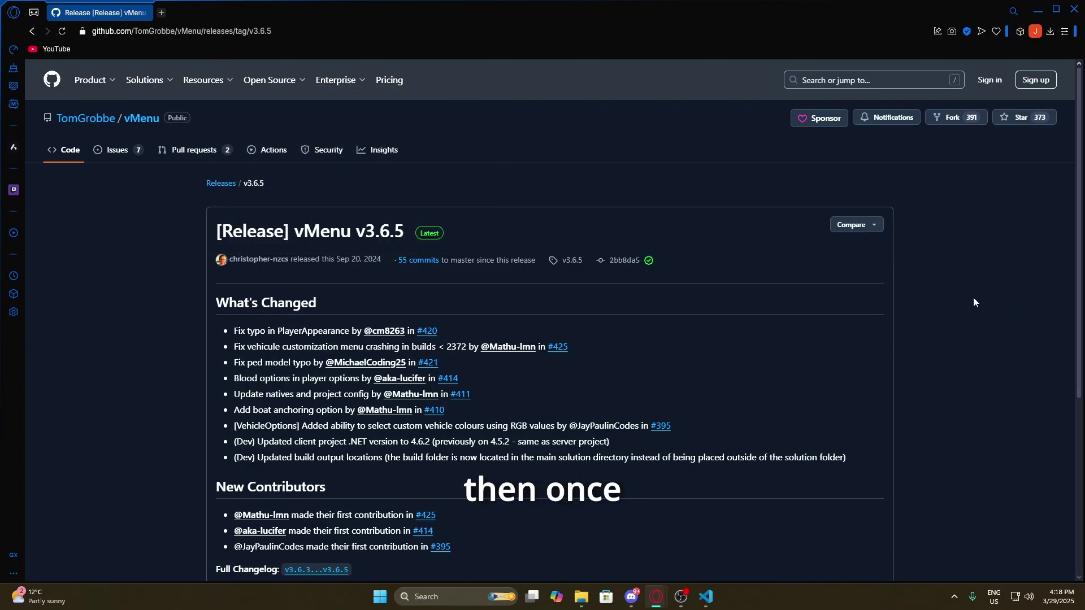
- Download vMenu-v3.6.5.zip from the release assets and select it in the Downloads folder
scroll(957, 297, down, 5)
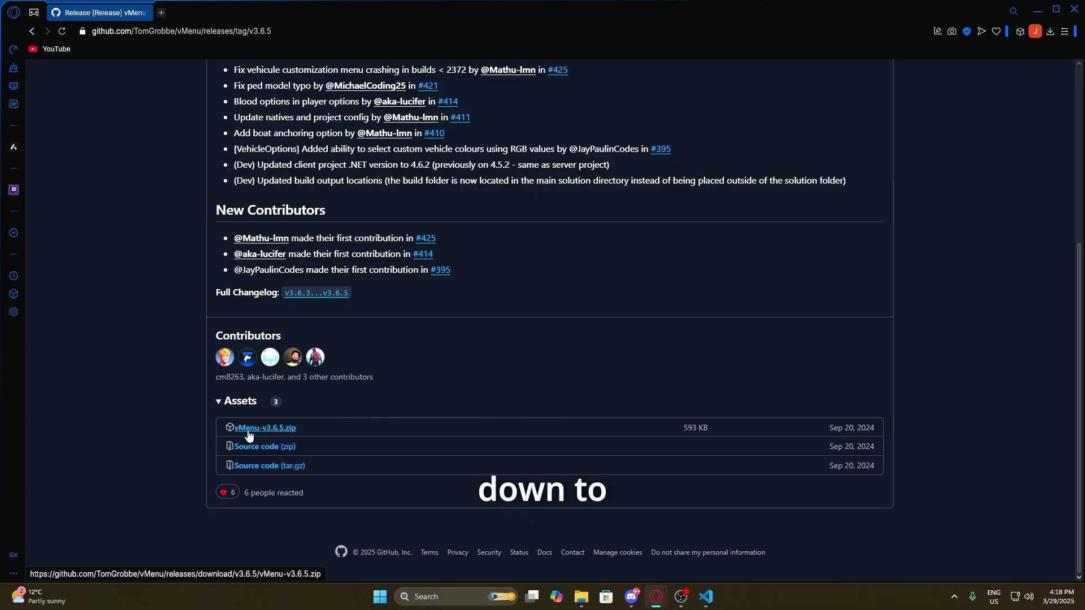
click(278, 430)
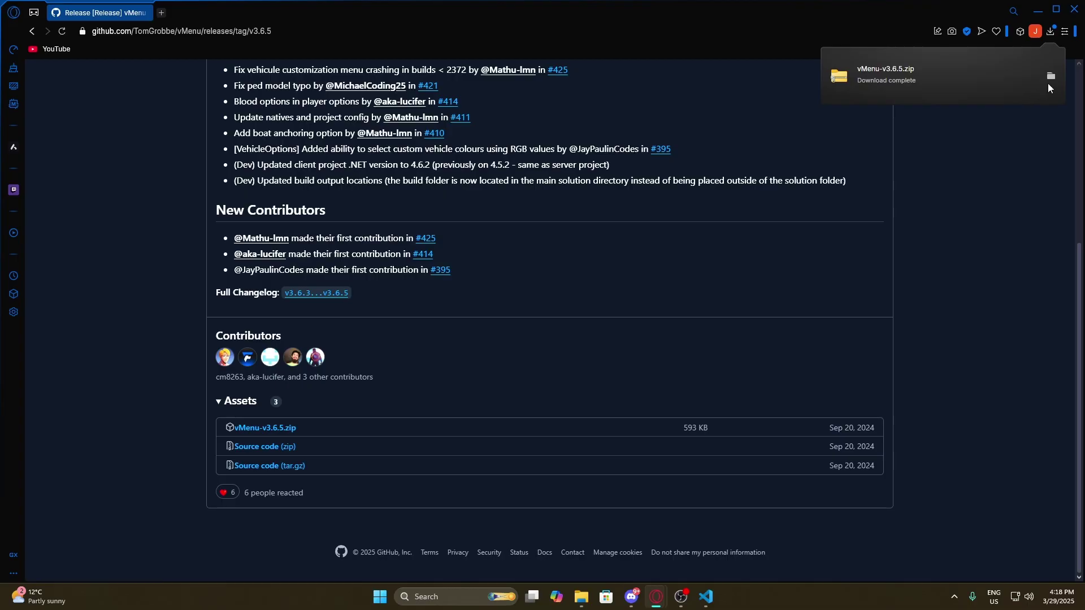
click(1049, 77)
click(171, 116)
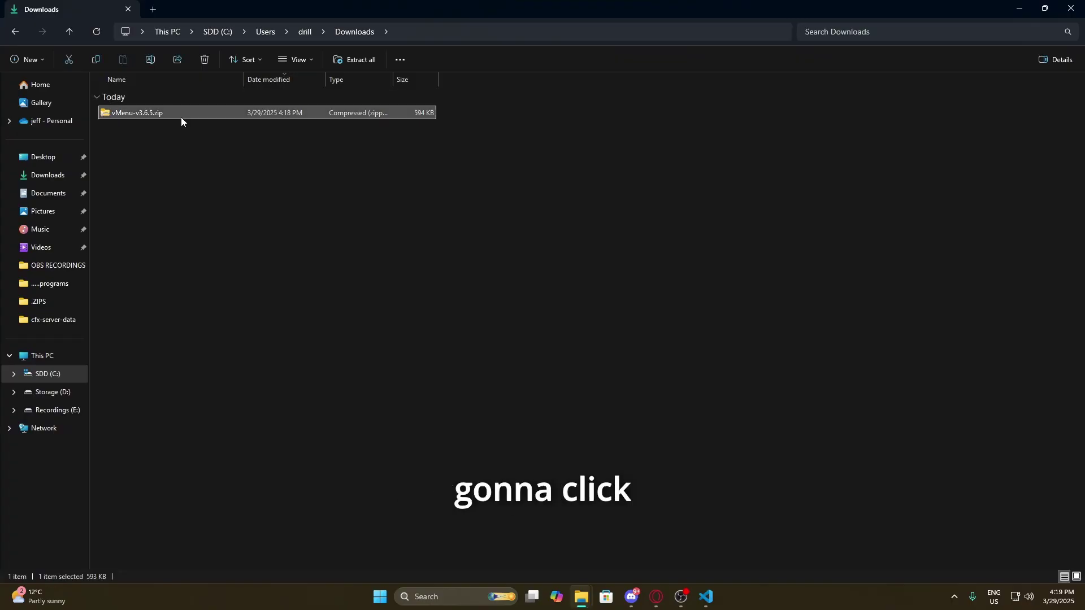
- Extract vMenu-v3.6.5.zip and rename the extracted folder to vMenu
click(361, 61)
click(644, 407)
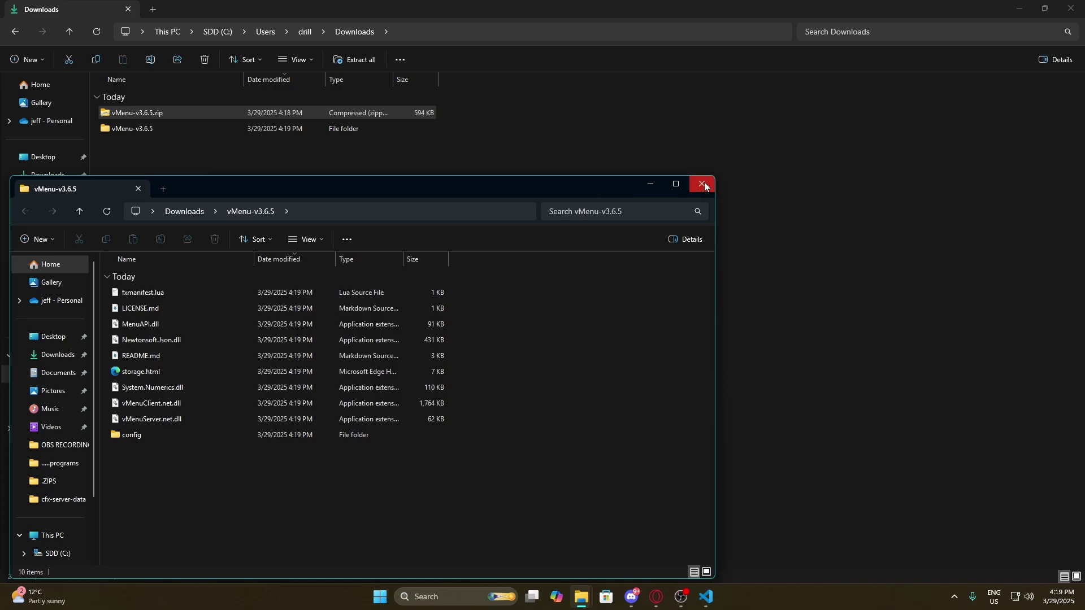
click(702, 185)
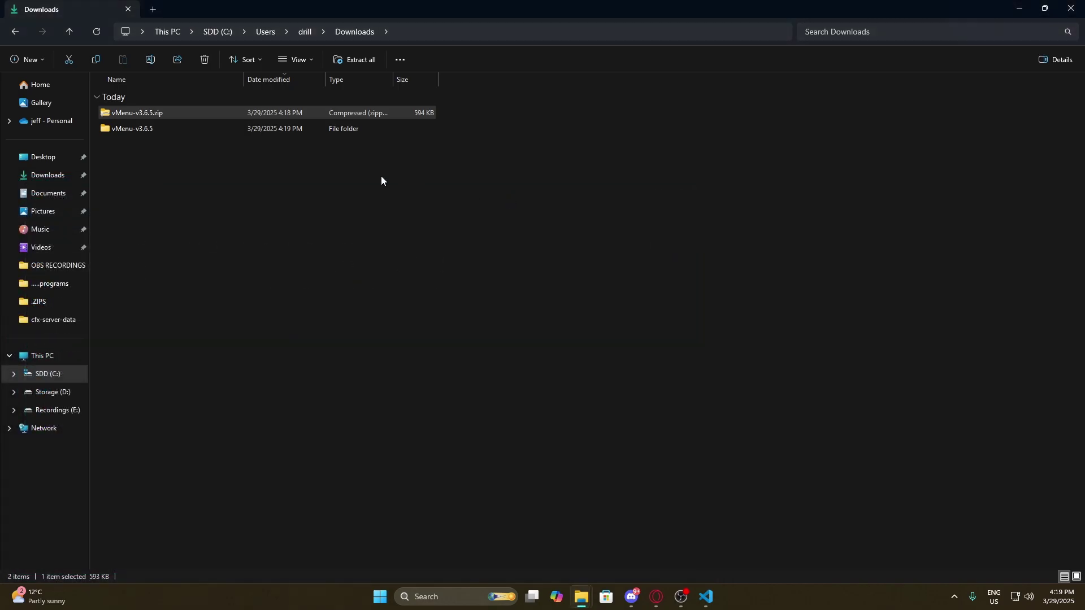
right_click(151, 132)
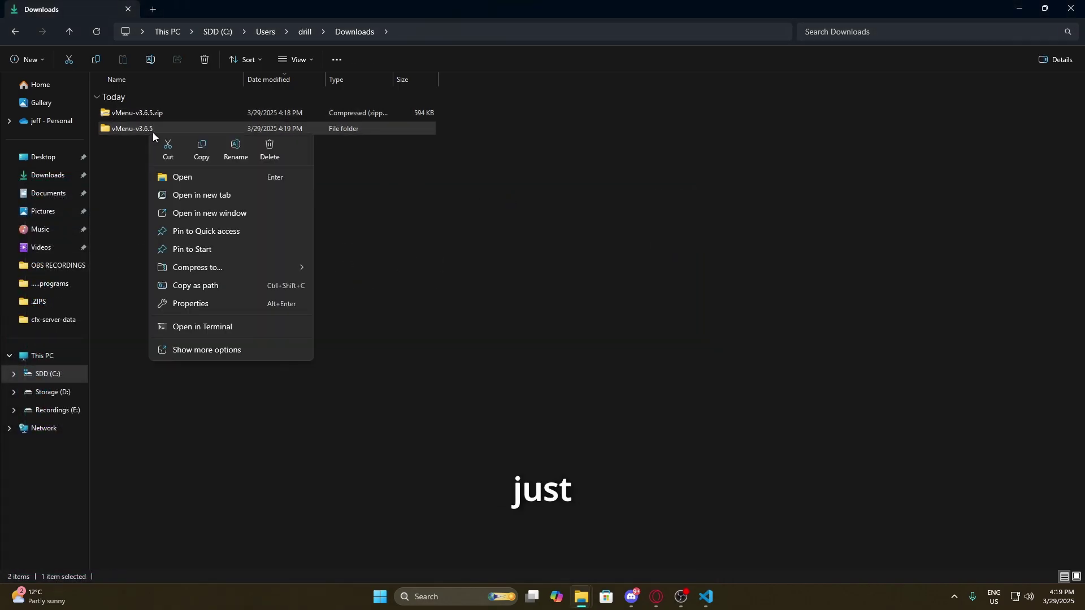
click(236, 150)
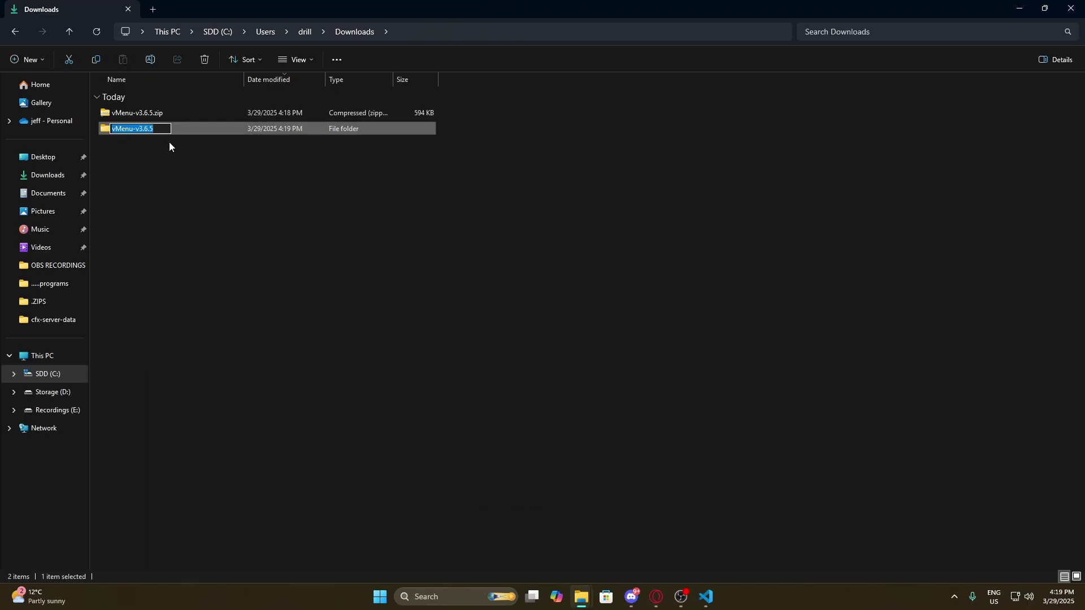
drag(161, 129, 136, 132)
key(Return)
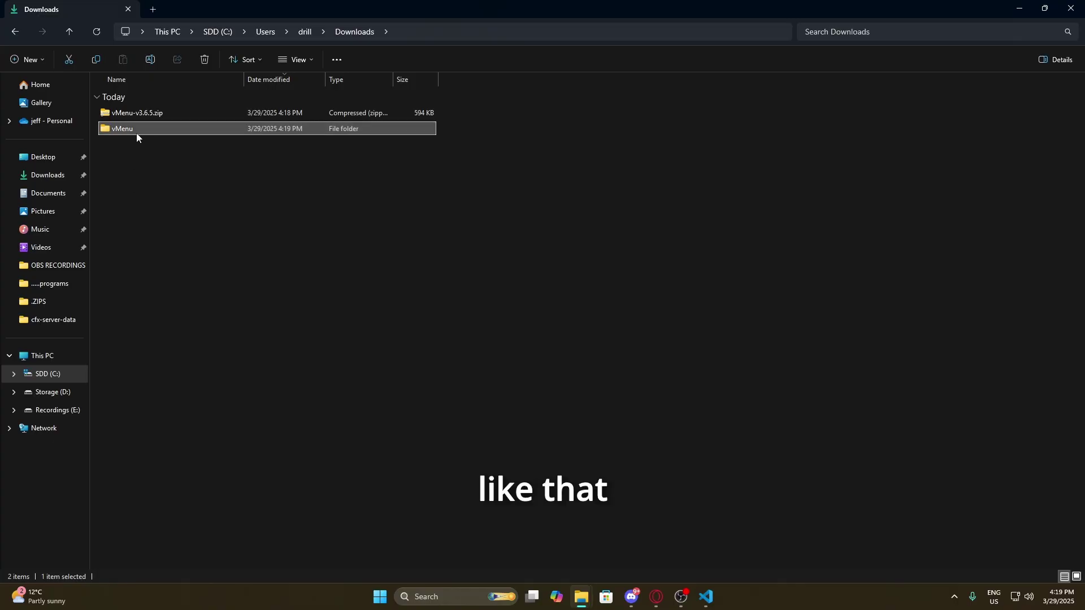
- Copy the vMenu folder into resources/[scripts]
click(95, 60)
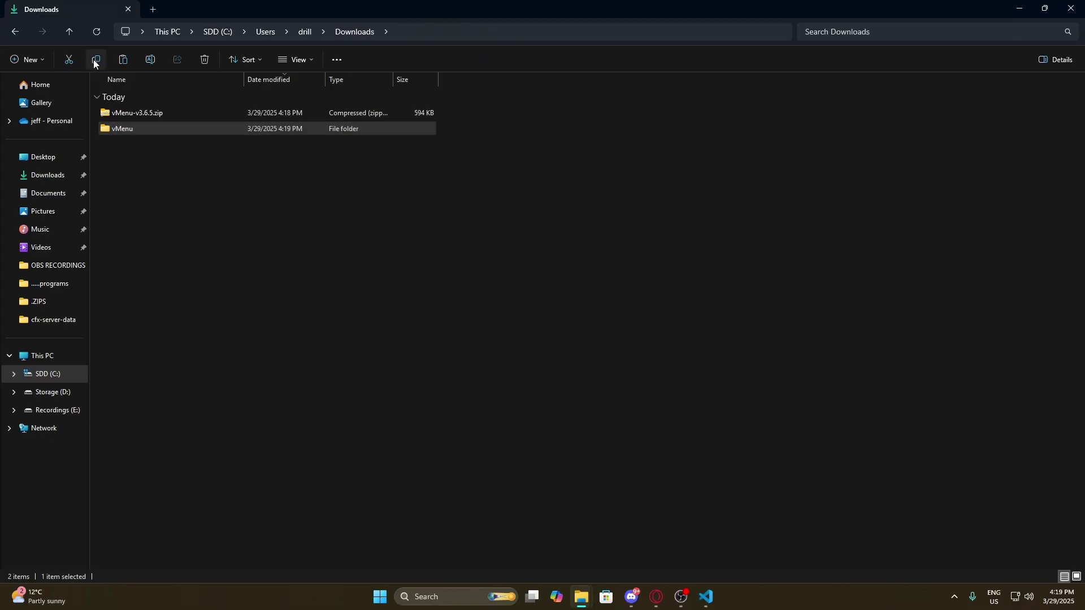
mouse_move(588, 600)
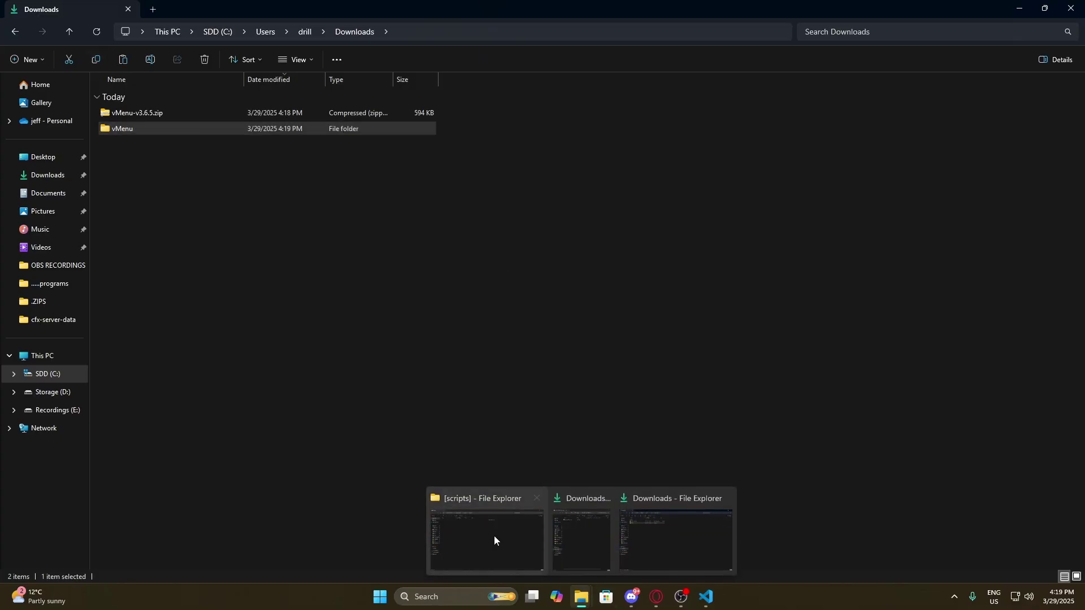
click(490, 525)
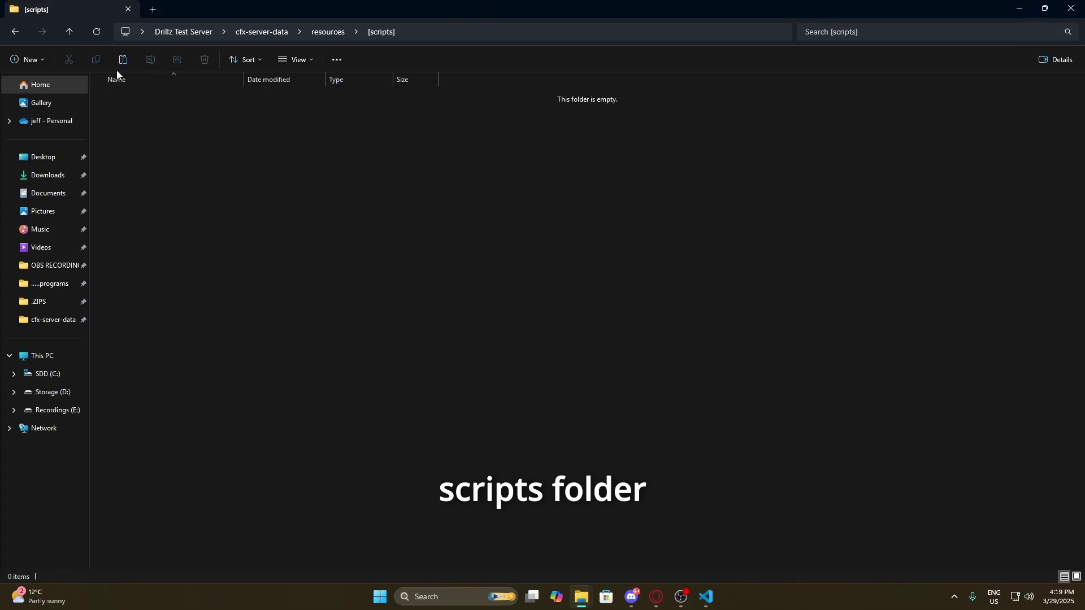
click(122, 59)
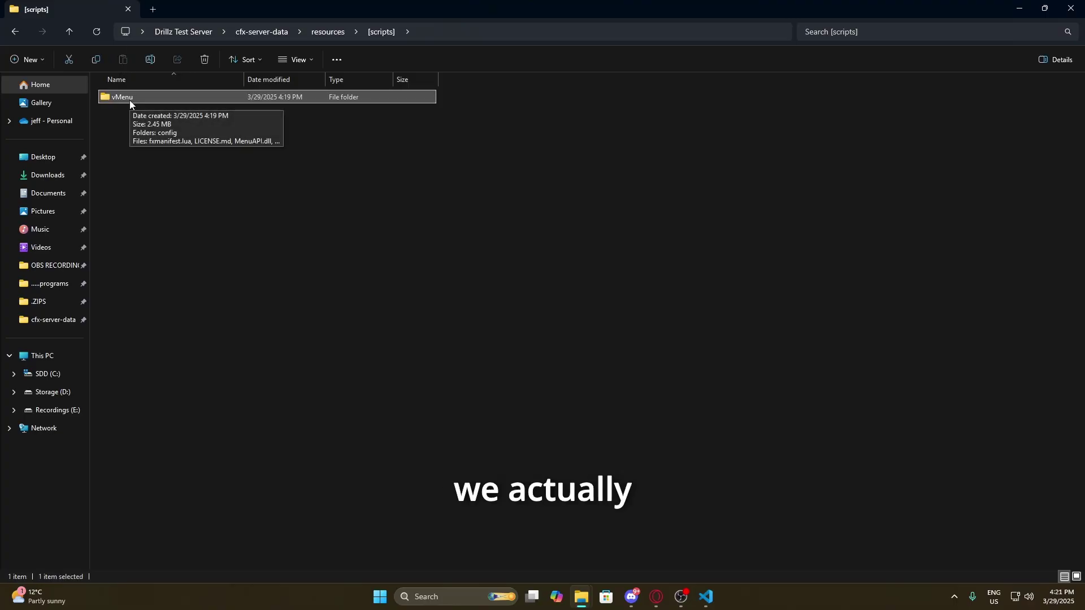
- Open vMenu's config folder and open permissions.cfg in Visual Studio Code
double_click(129, 100)
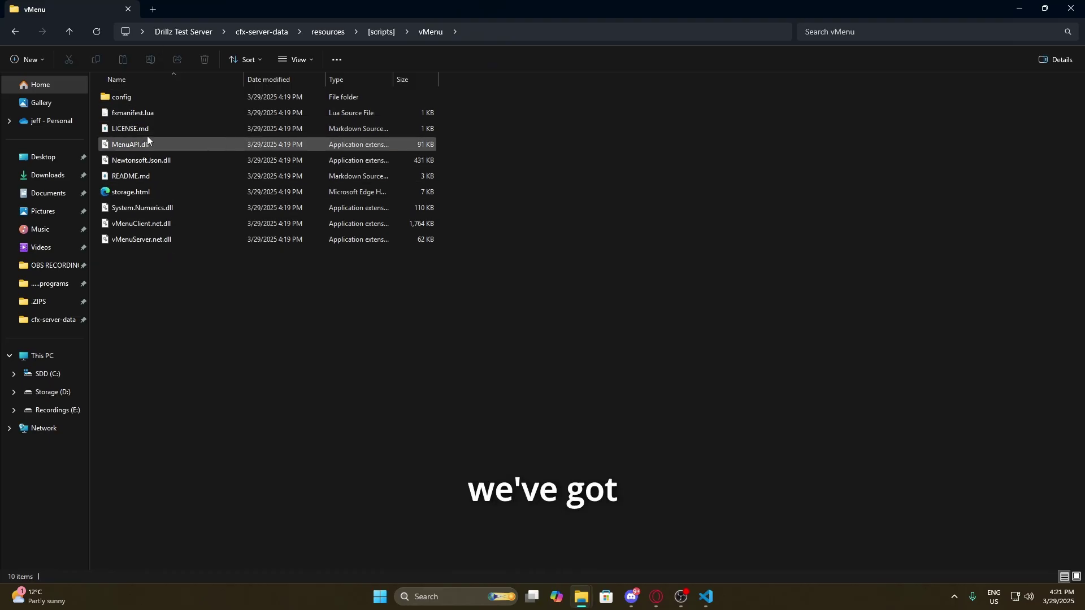
click(138, 100)
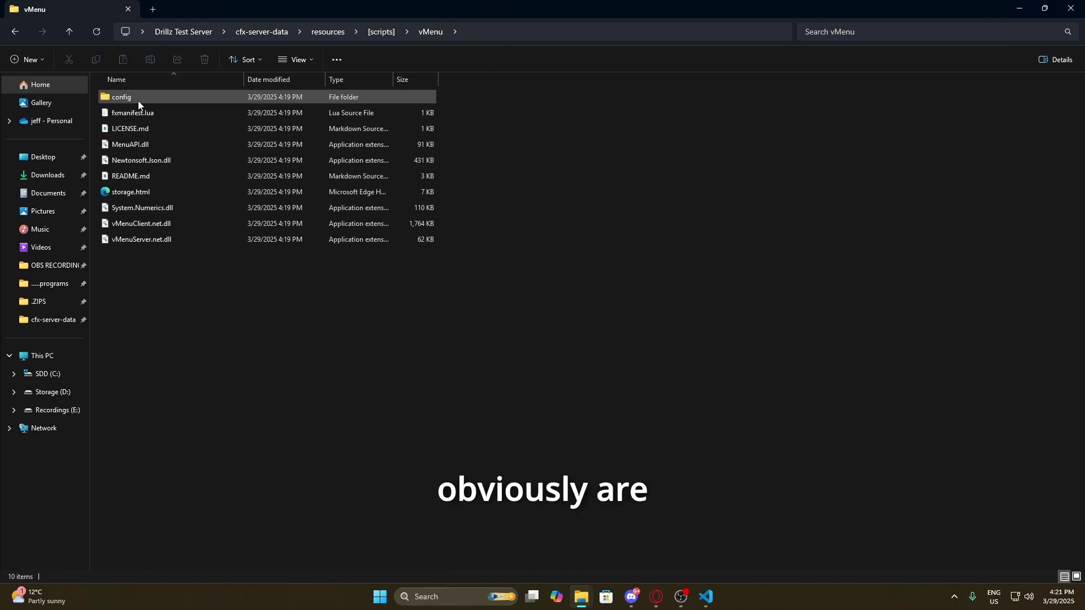
double_click(138, 100)
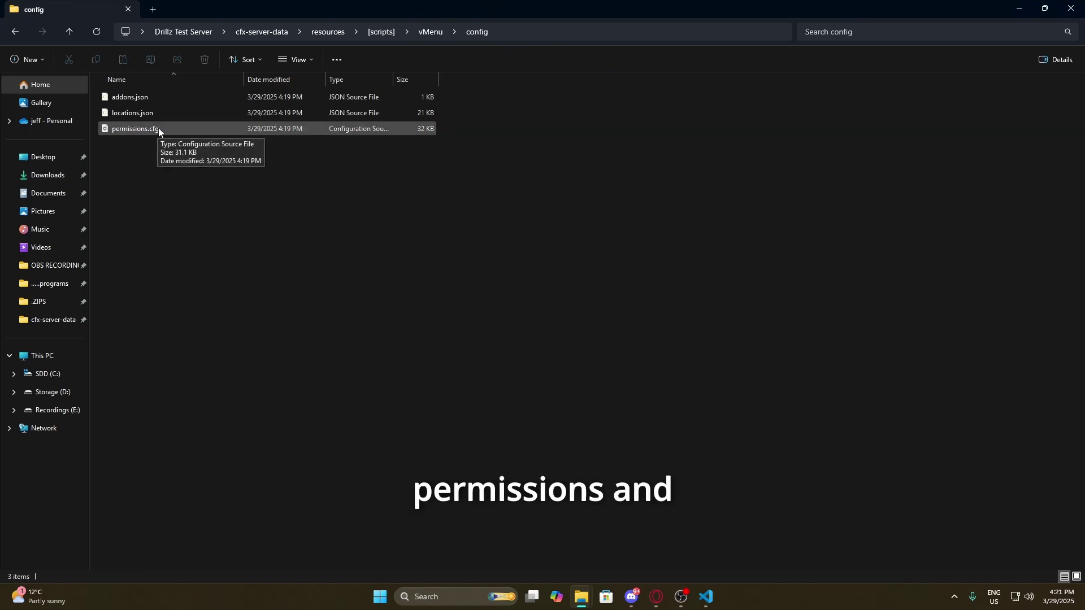
double_click(159, 130)
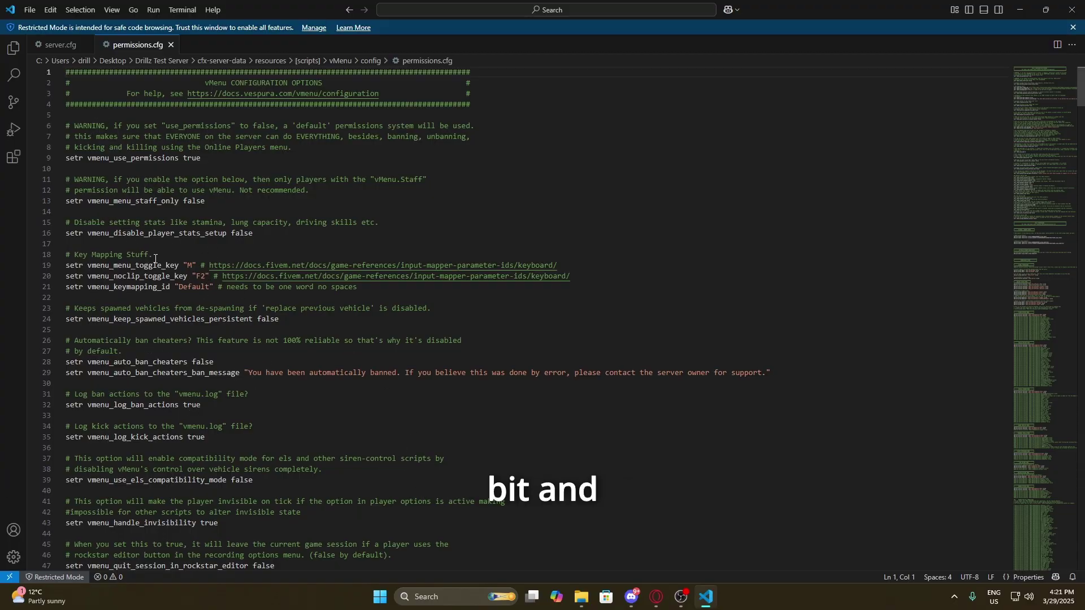
- Remove the # before add_ace builtin.everyone vMenu.Everything on line 178 and save permissions.cfg
scroll(179, 246, down, 20)
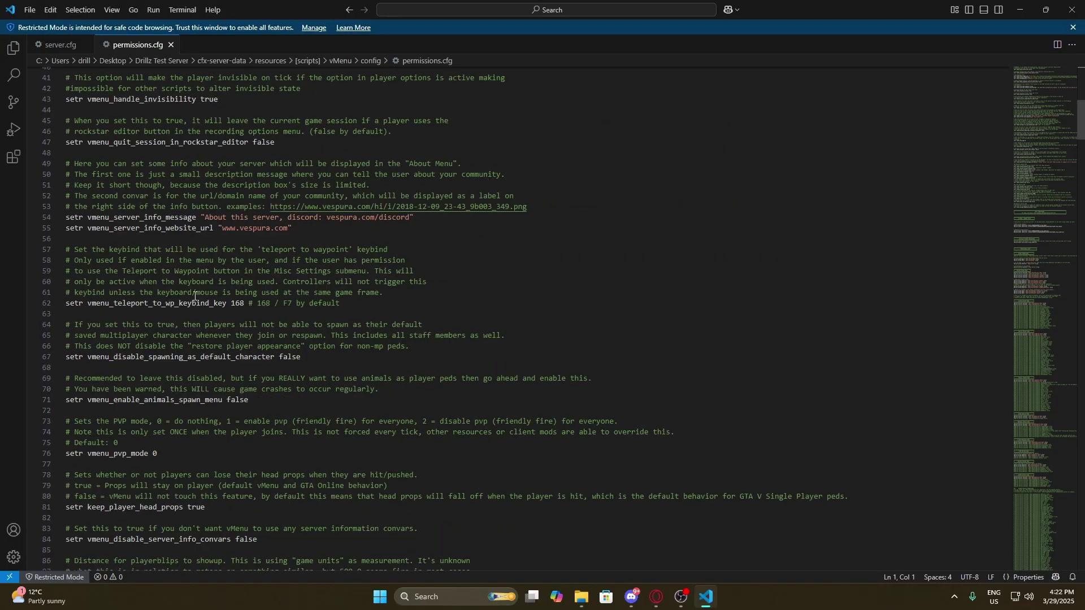
scroll(200, 281, down, 11)
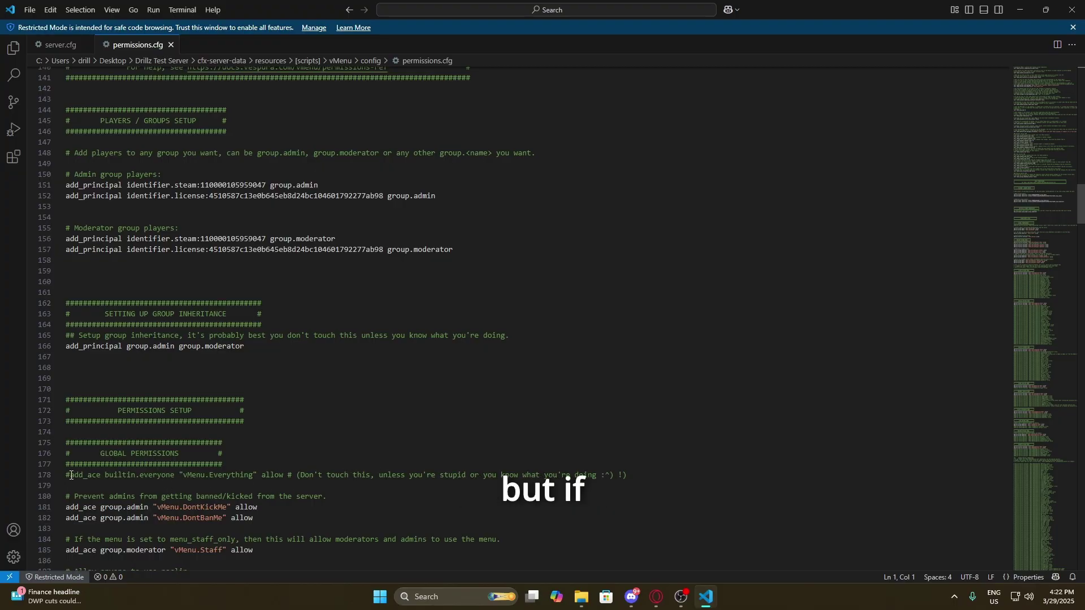
click(71, 476)
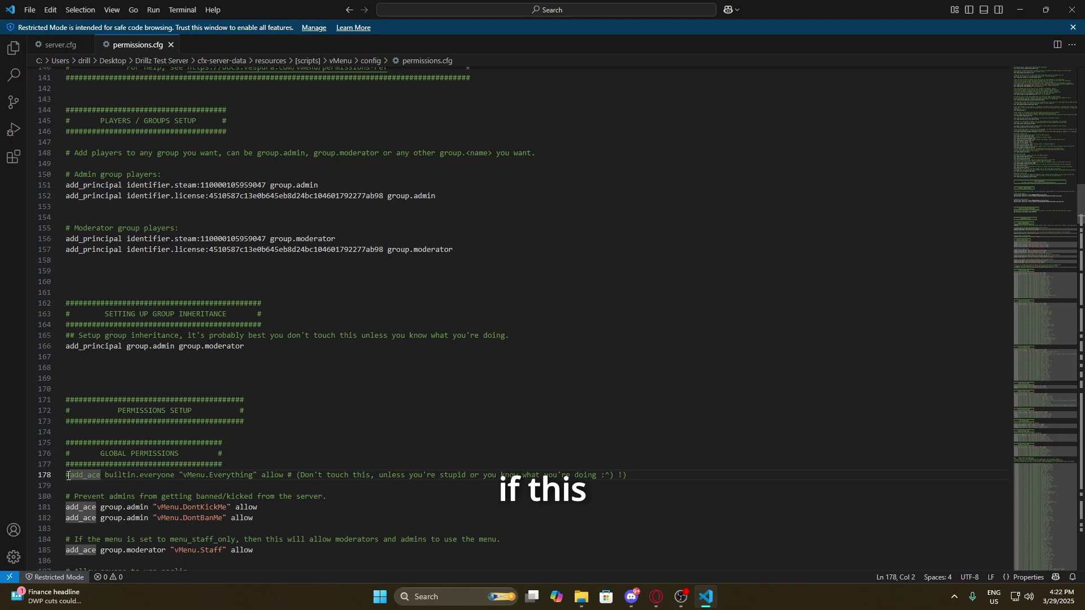
click(70, 477)
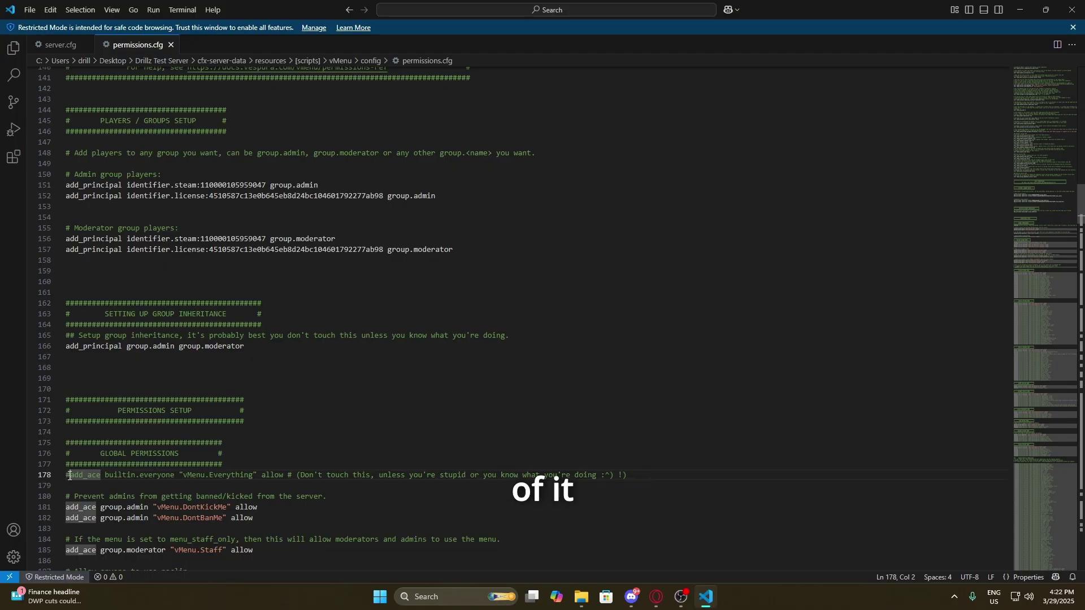
key(BackSpace)
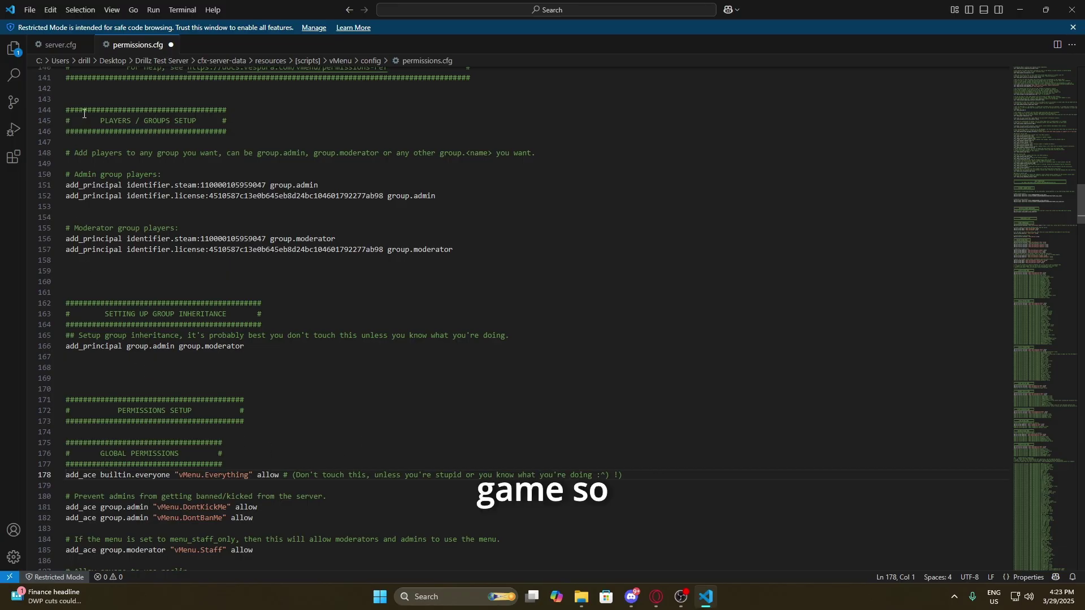
click(29, 12)
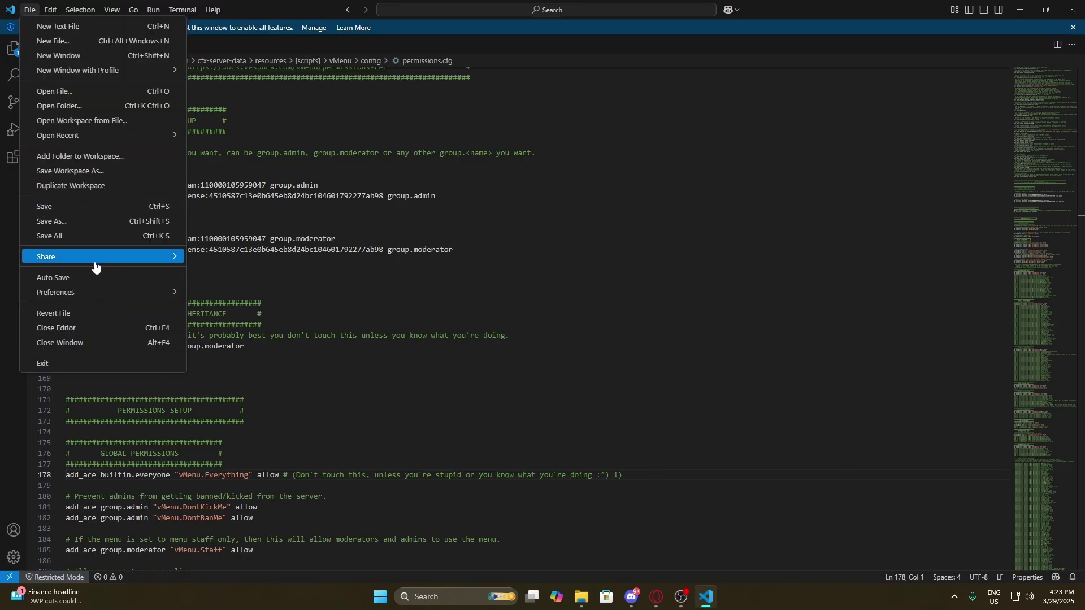
click(97, 207)
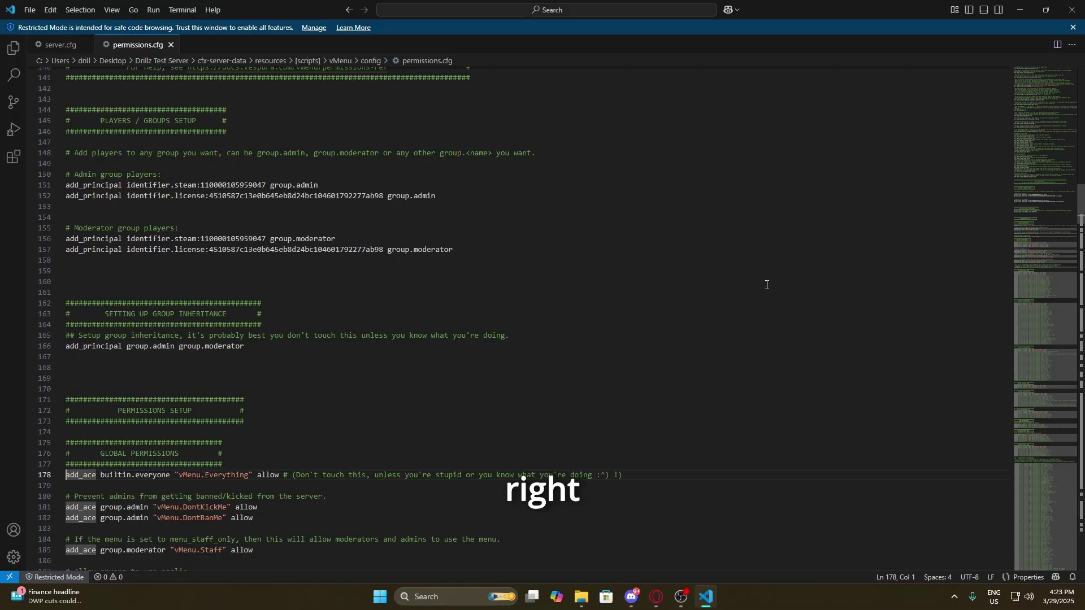
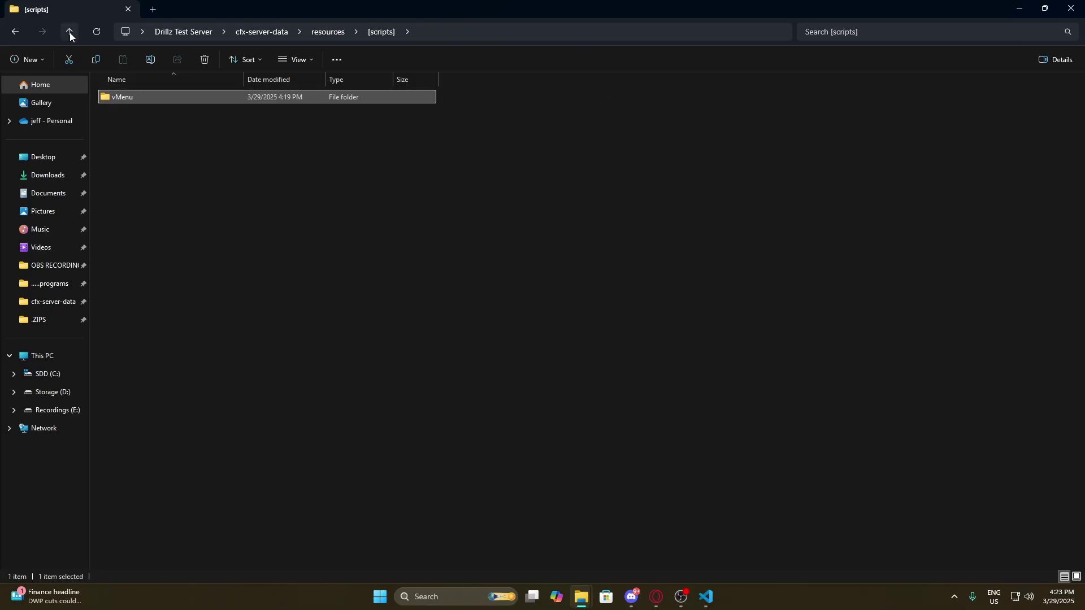
- Go up three folder levels to Drillz Test Server and select FXServer.exe
click(70, 32)
click(70, 32)
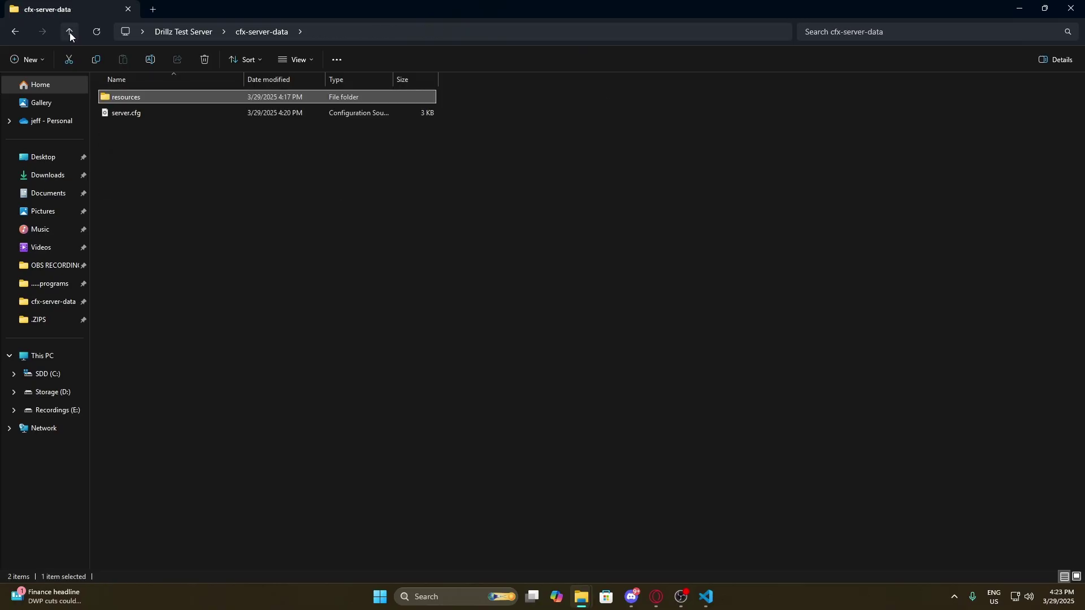
click(70, 32)
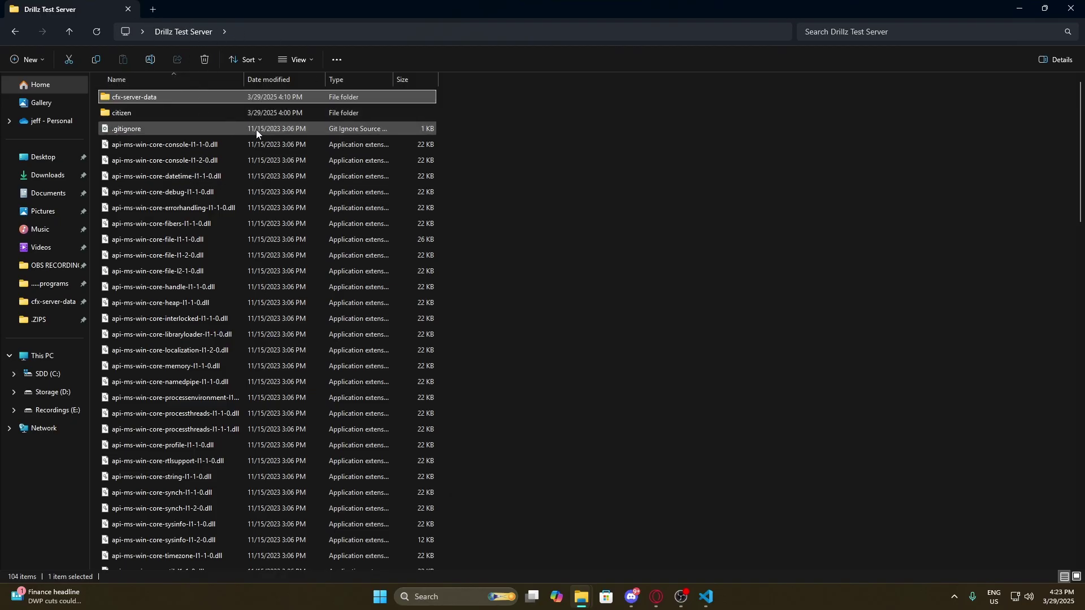
scroll(216, 187, down, 5)
scroll(242, 298, down, 15)
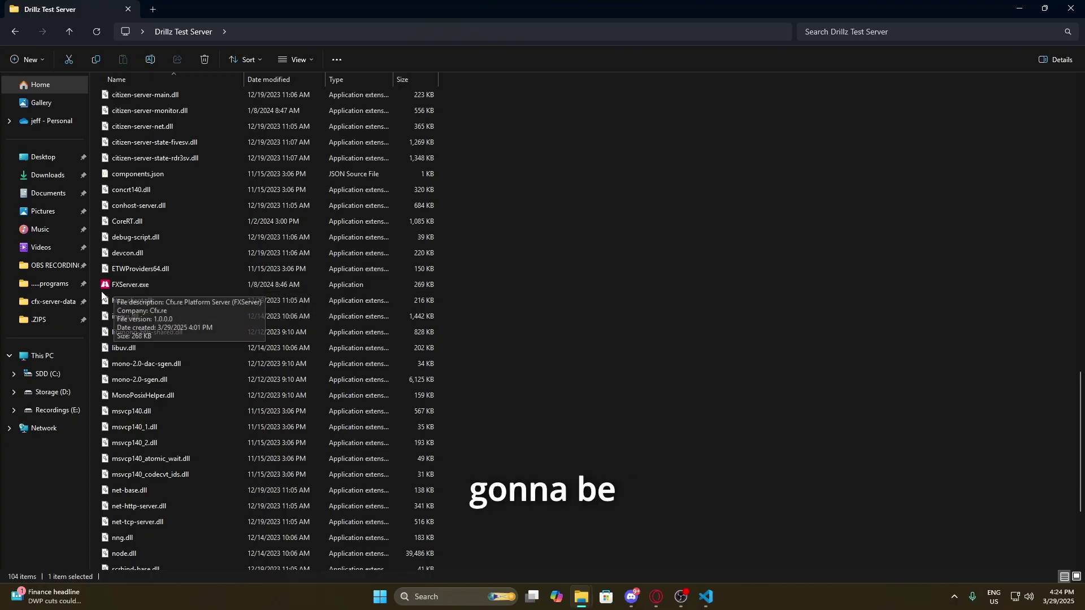
click(178, 280)
- Launch FXServer.exe and allow it through the Windows firewall
double_click(177, 280)
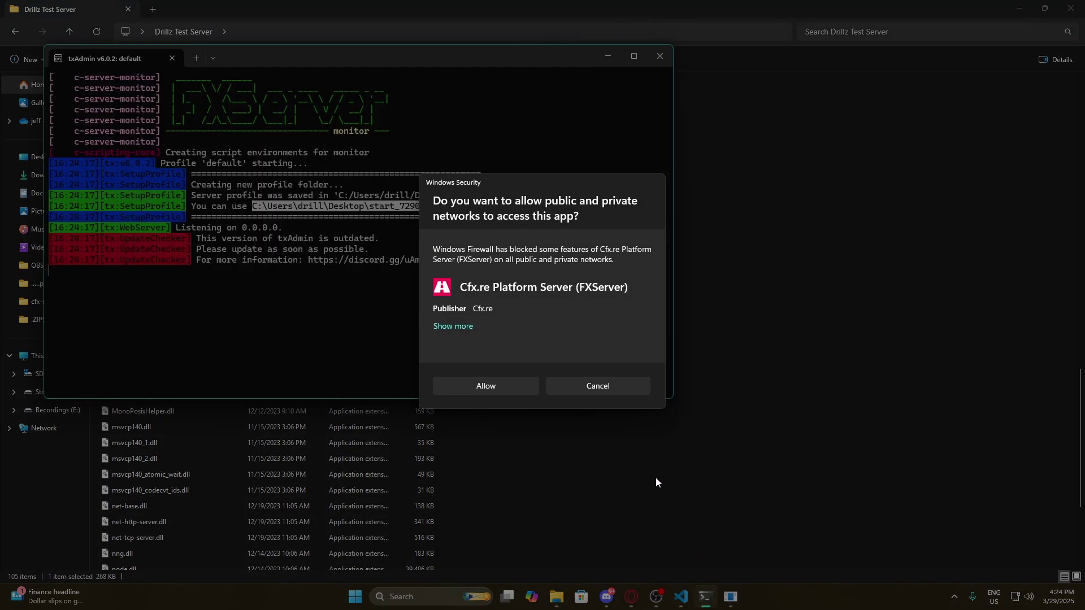
click(487, 387)
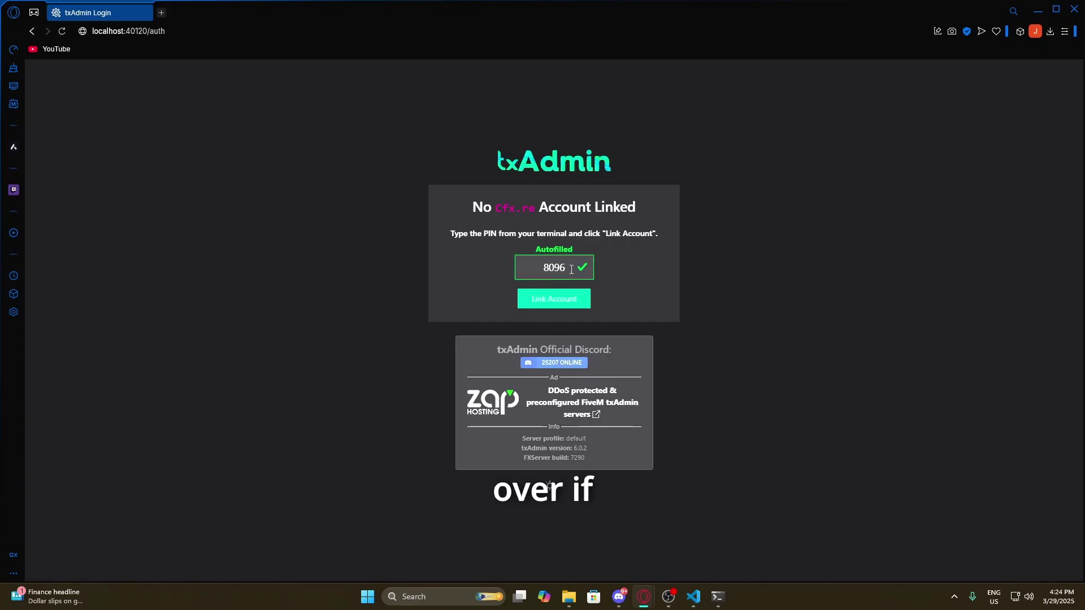
- Check the PIN in the server terminal and link and authorize the Cfx.re account
click(717, 598)
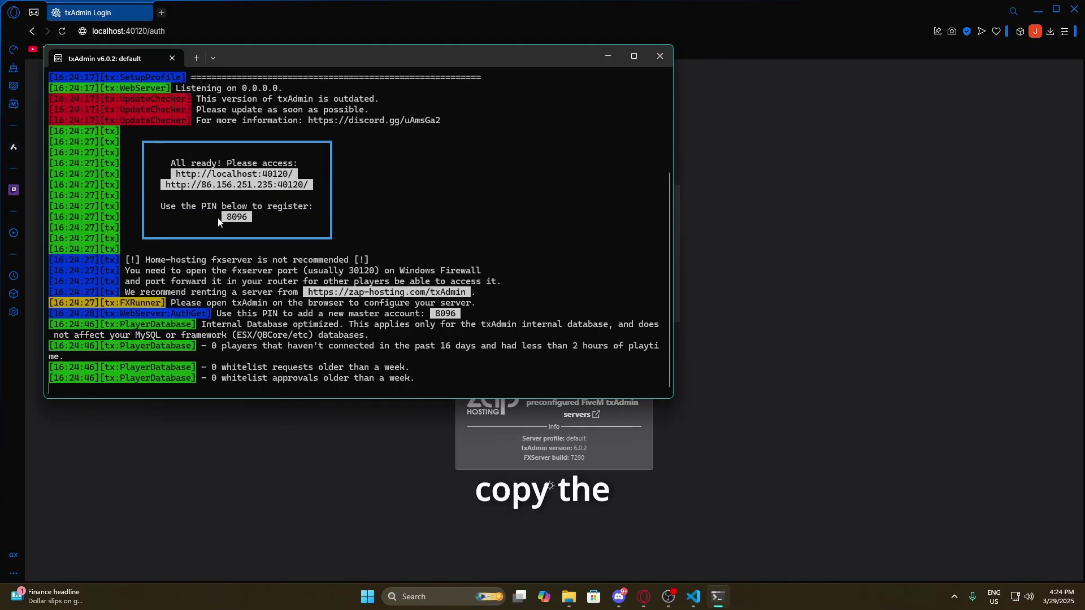
key(alt+Tab)
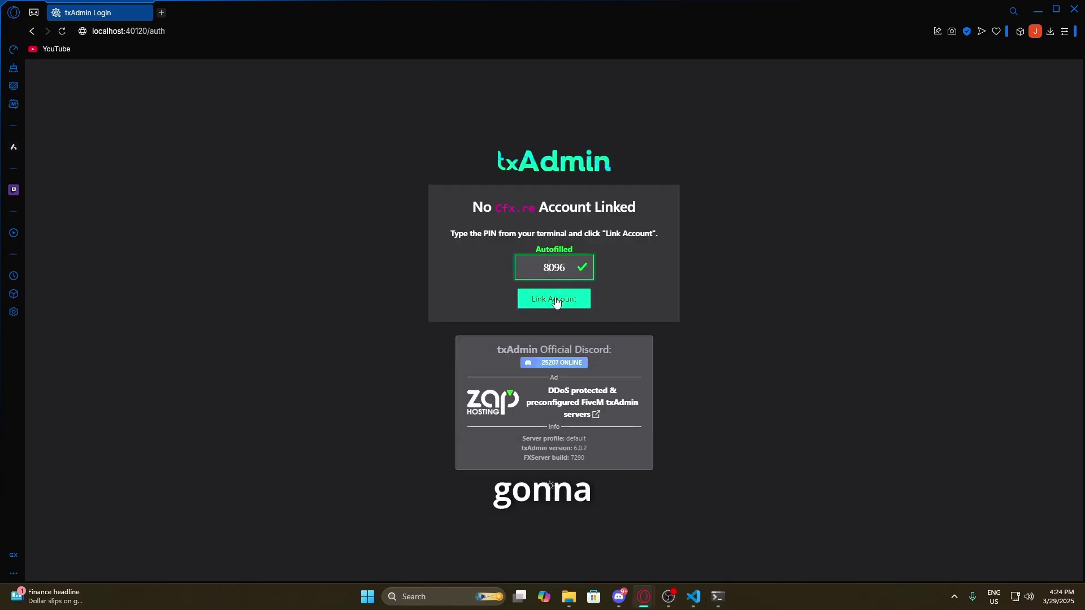
click(559, 302)
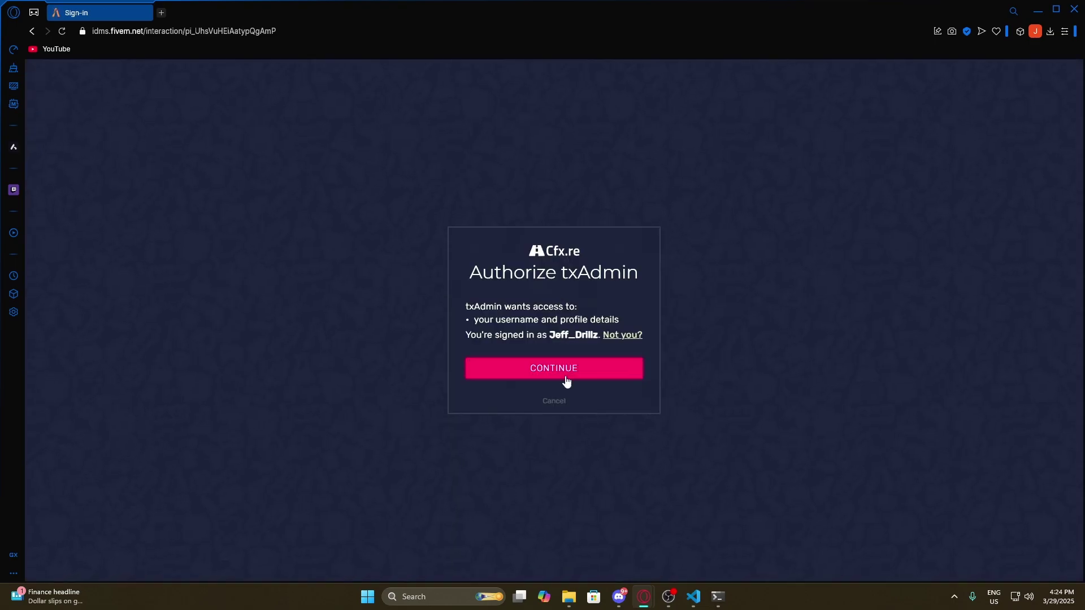
click(575, 383)
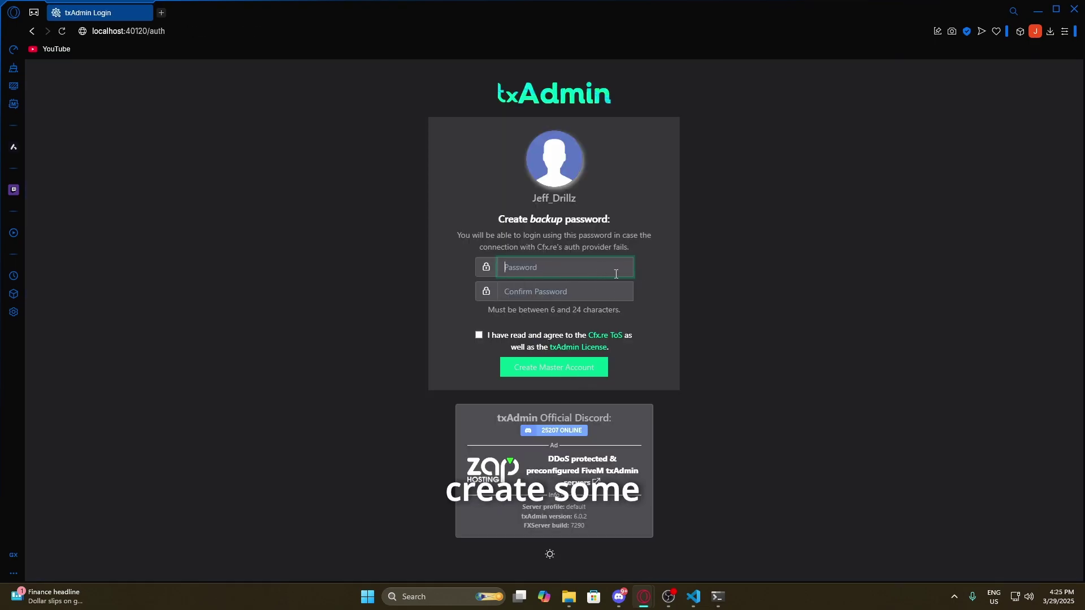
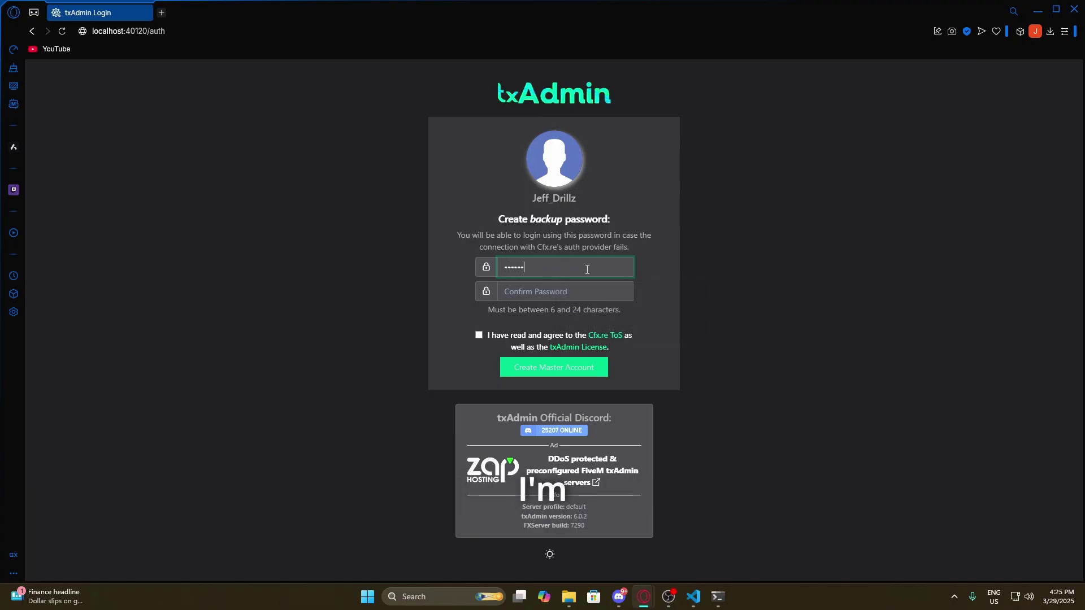
- Enter and confirm a backup password, accept the terms, and create the master account
click(529, 292)
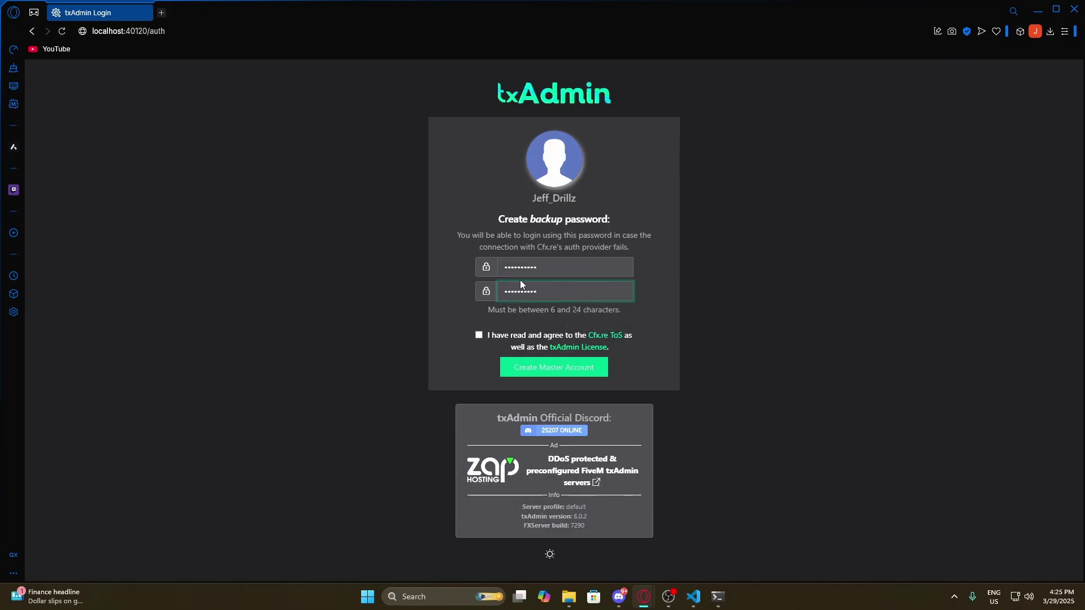
click(479, 334)
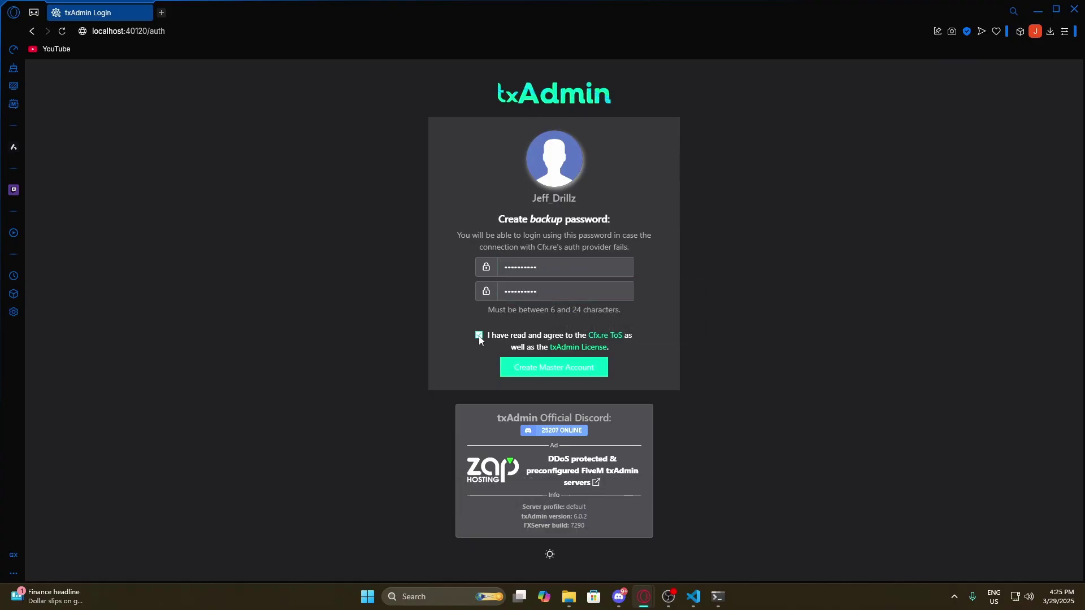
click(554, 374)
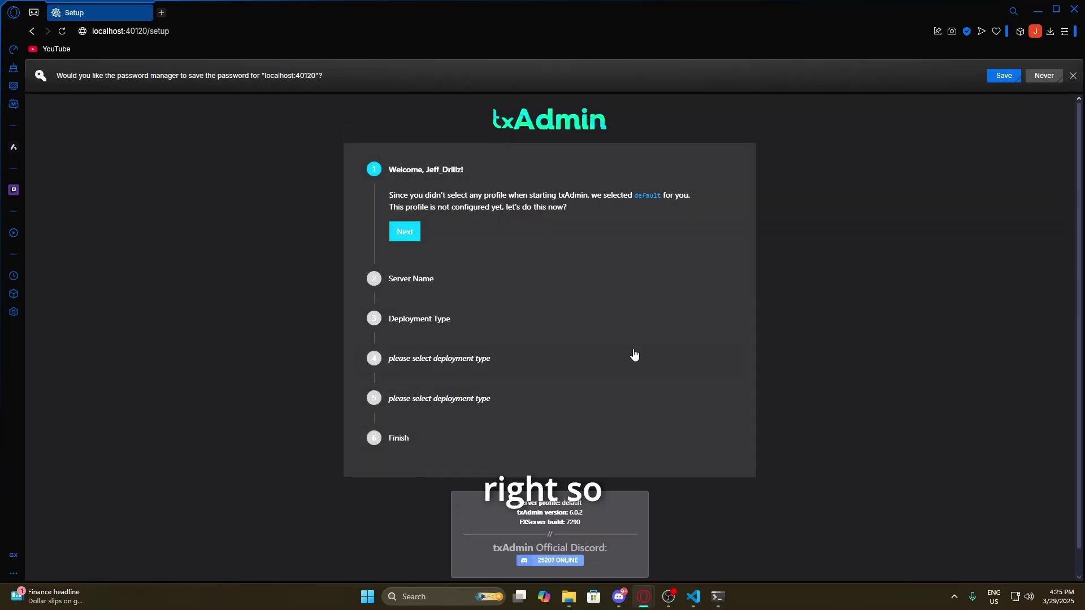
- Begin the server profile and replace the default name with DrillzV3
click(407, 231)
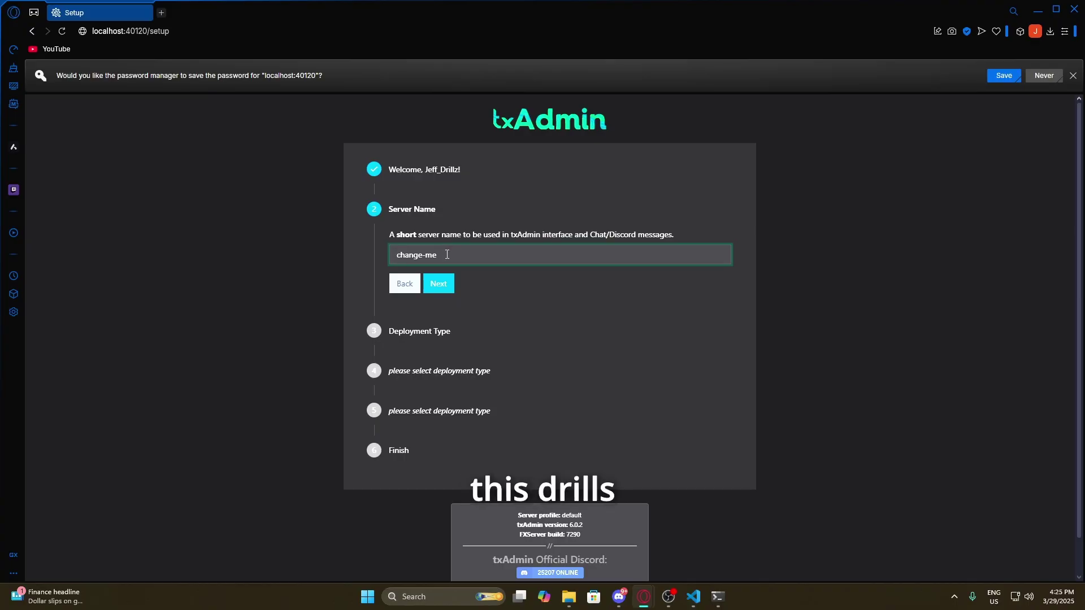
text(Drillz)
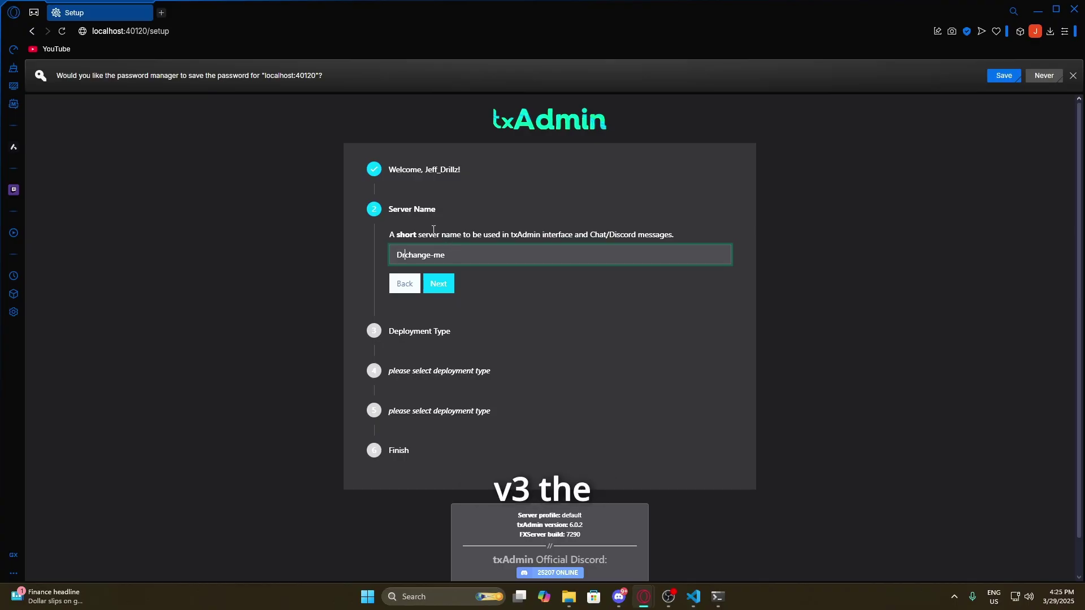
key(Delete)
key(Delete)
key(Delete)
key(Delete)
key(Delete)
key(Delete)
key(Delete)
key(Delete)
key(Delete)
text(V3)
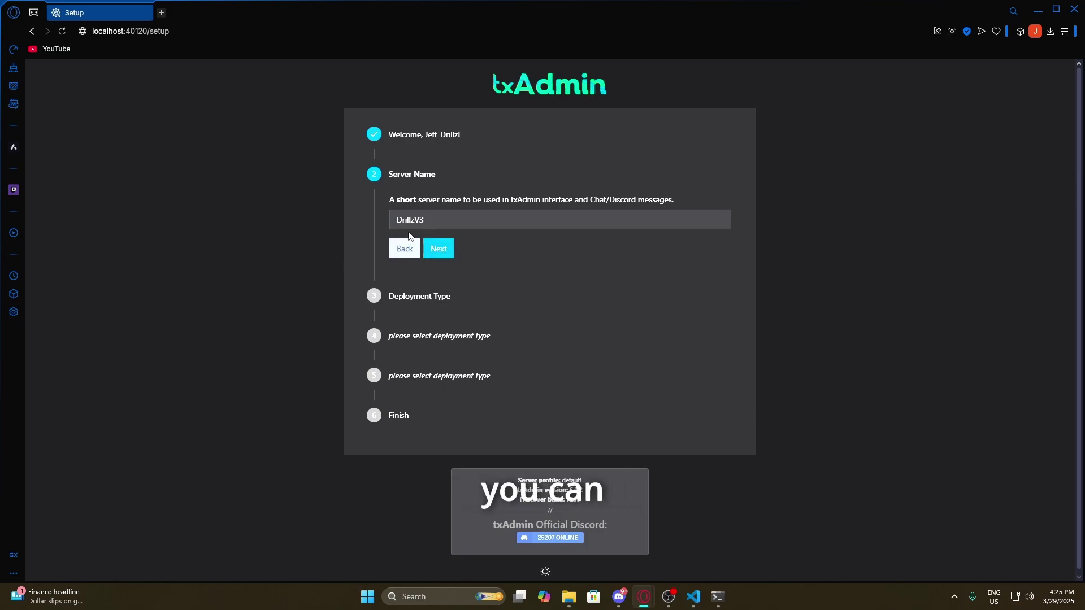
click(443, 250)
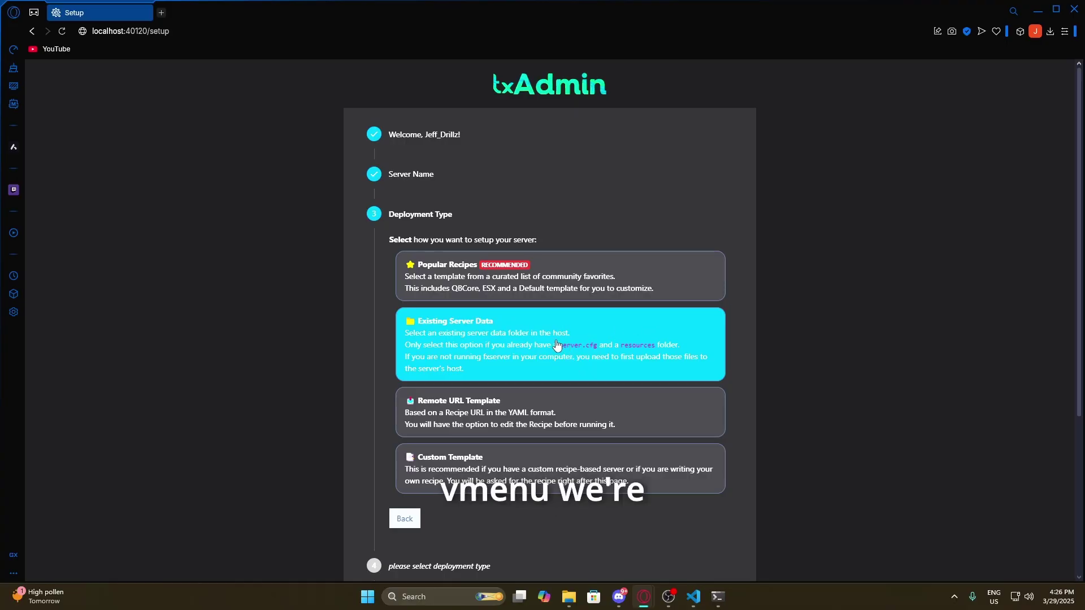
- Choose Existing Server Data as the deployment type and switch to File Explorer for the path
click(512, 342)
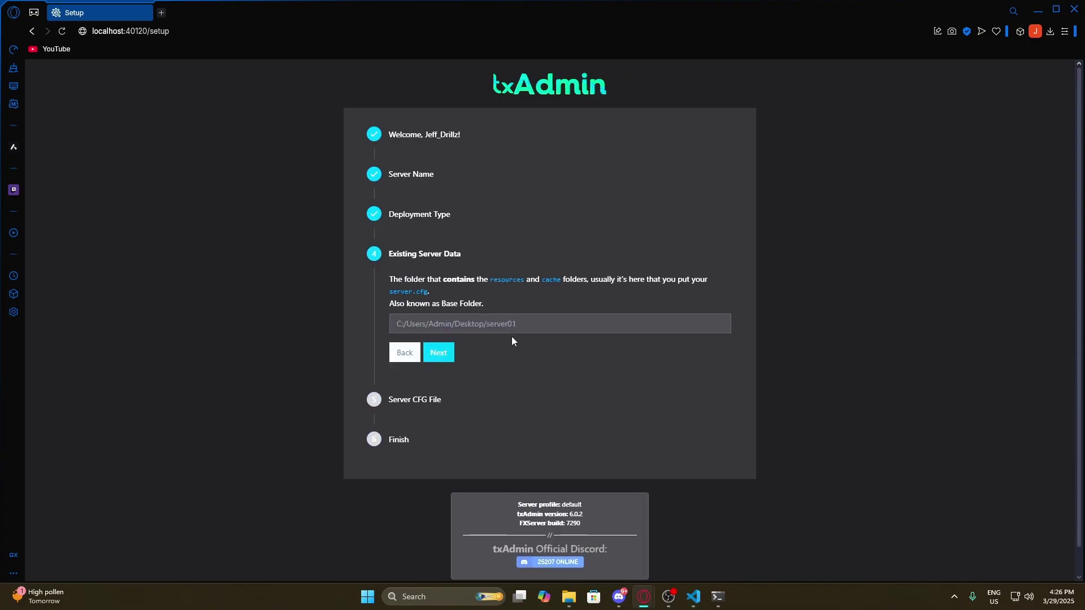
click(485, 326)
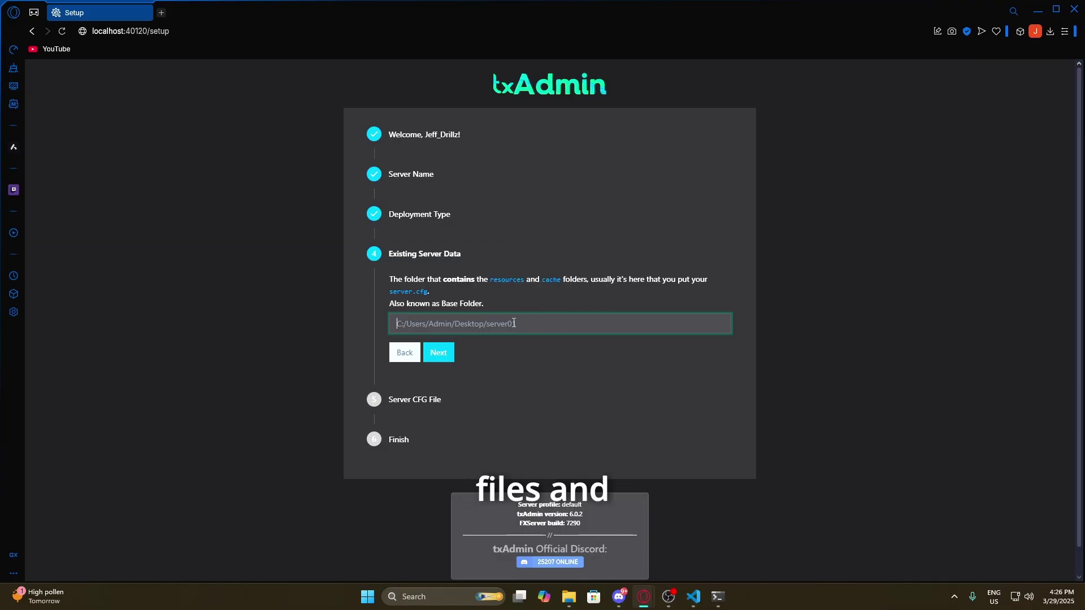
key(alt+Tab)
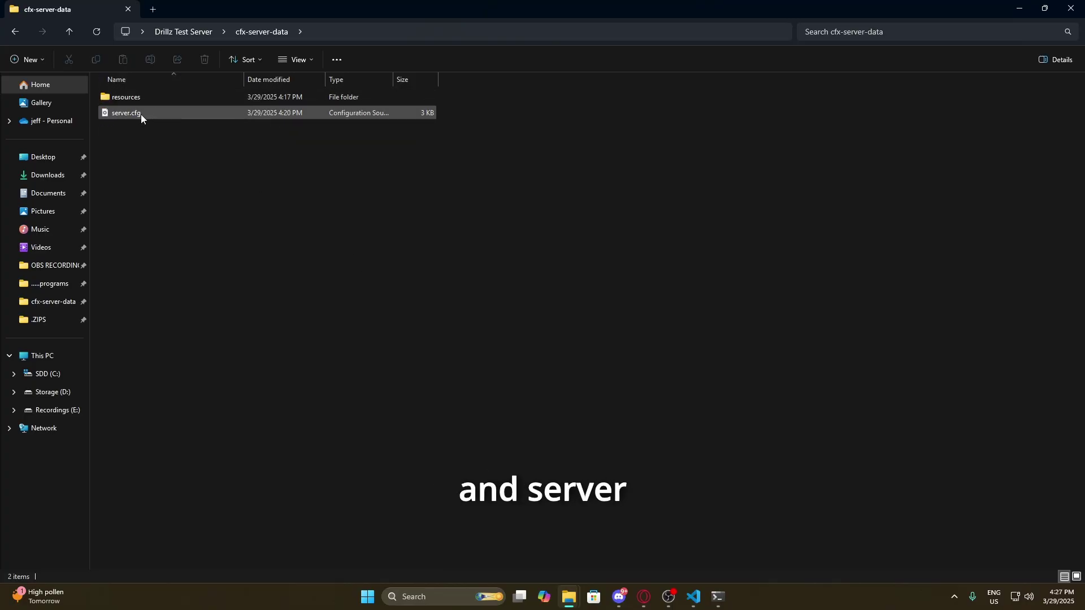
- Copy the cfx-server-data folder address as text and return to the browser
right_click(316, 32)
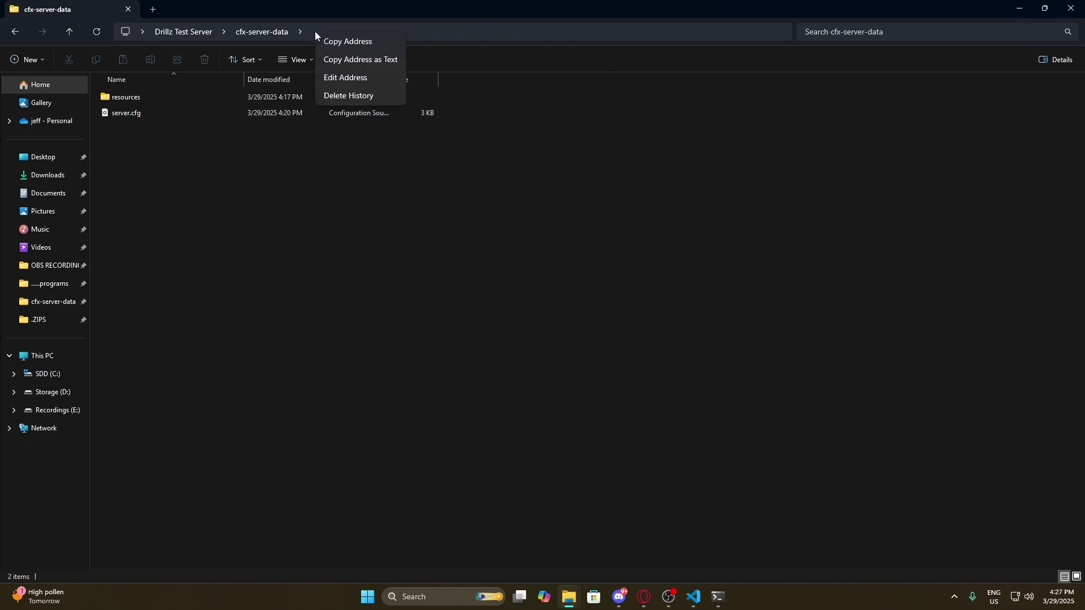
click(366, 63)
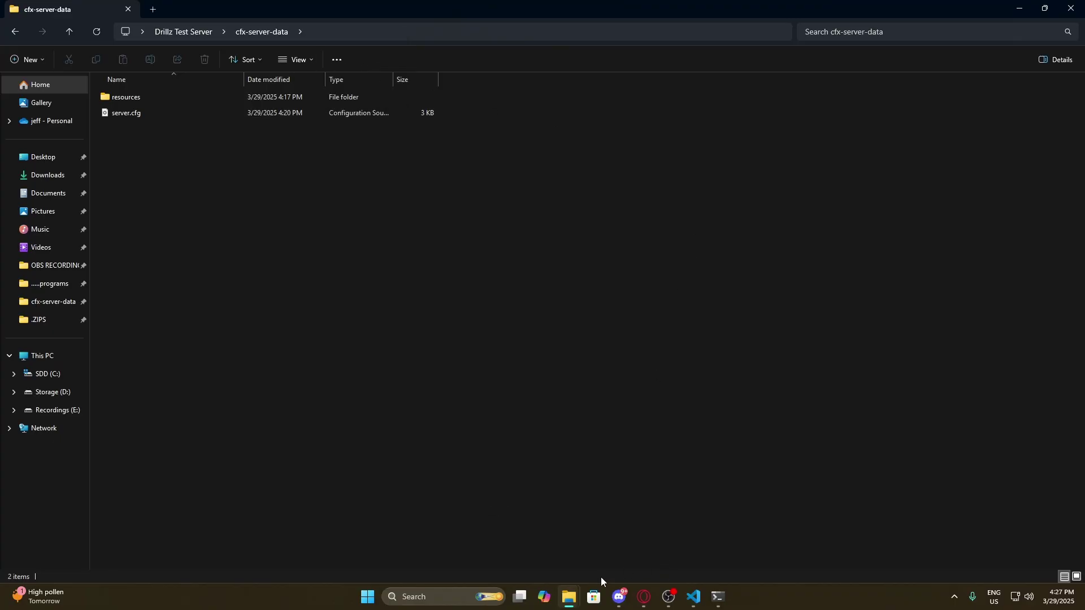
click(643, 596)
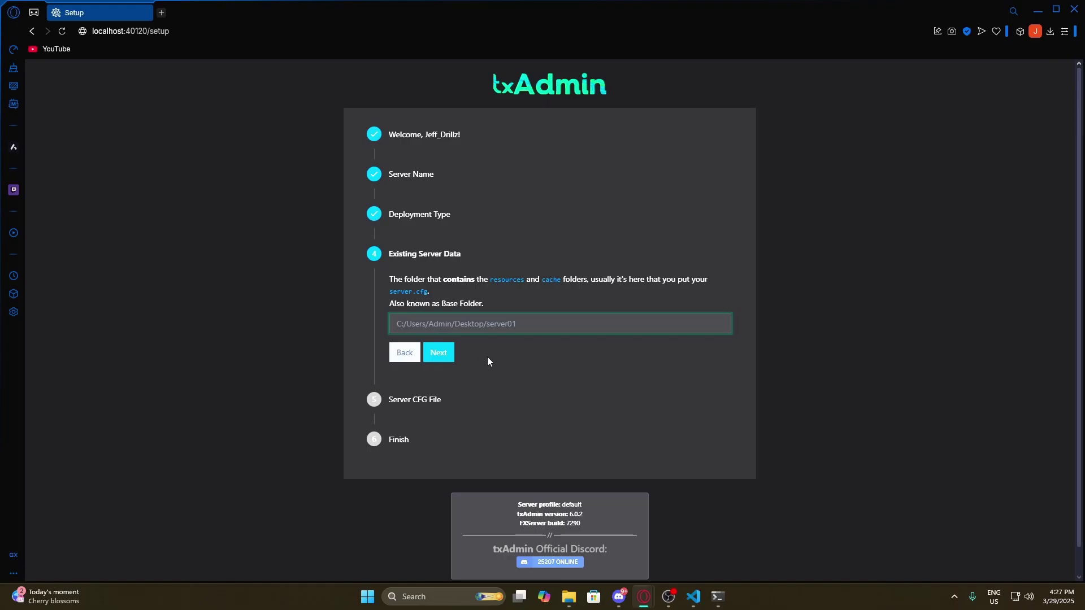
- Paste the cfx-server-data path as the base folder and save the detected server.cfg
click(458, 323)
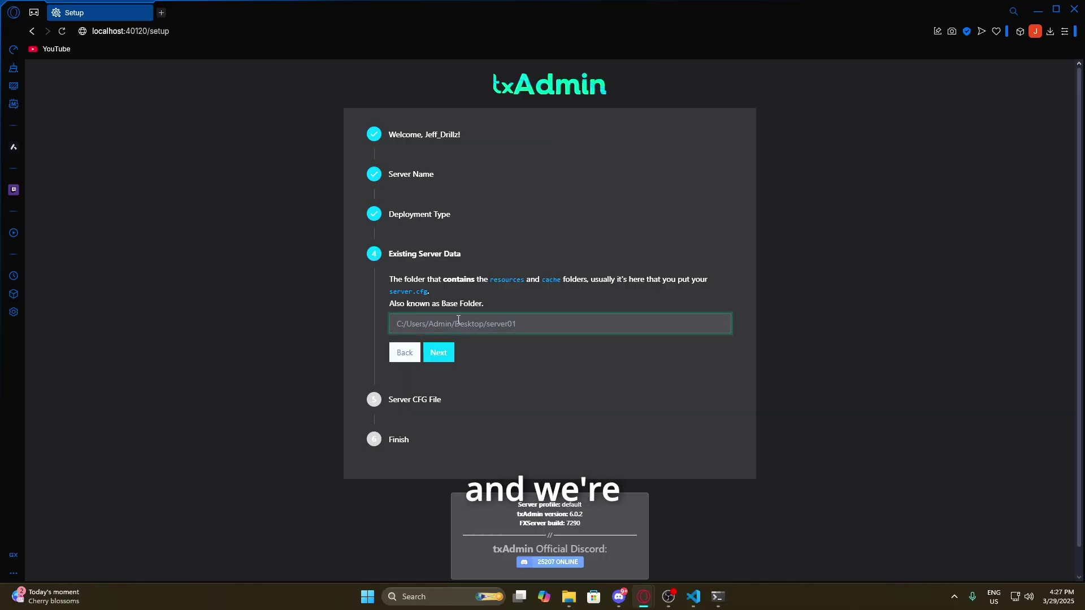
key(ctrl+v)
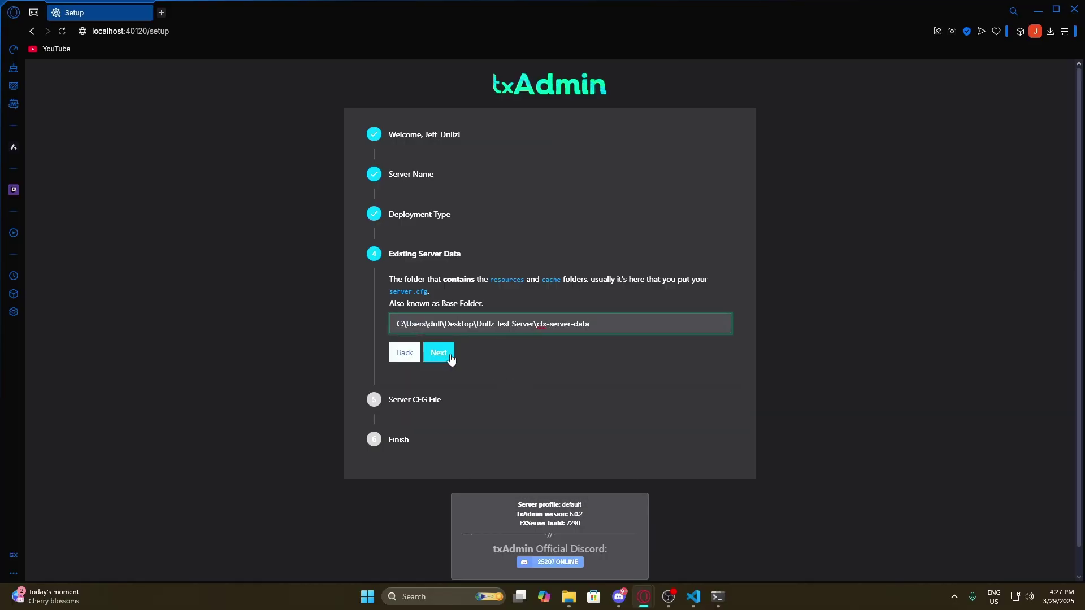
click(447, 356)
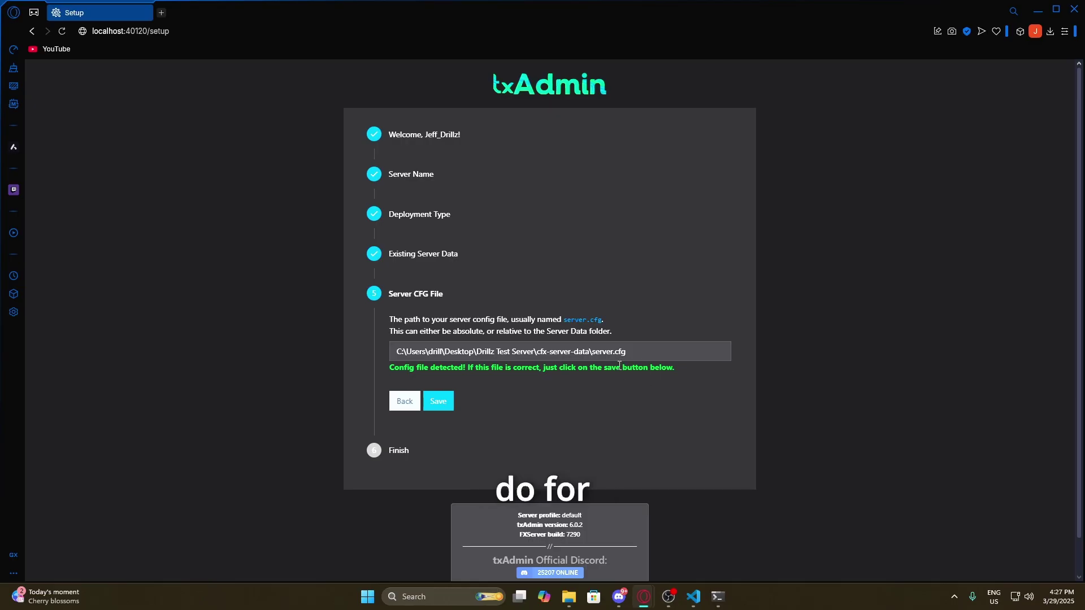
click(438, 401)
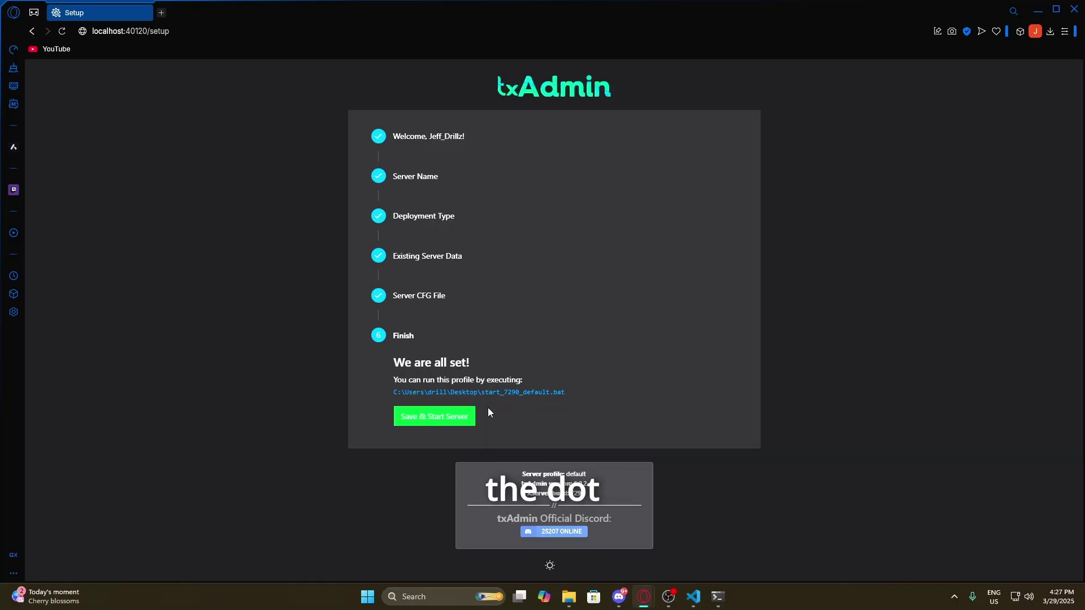
- Save the DrillzV3 profile and start the server to view its Live Console
click(431, 418)
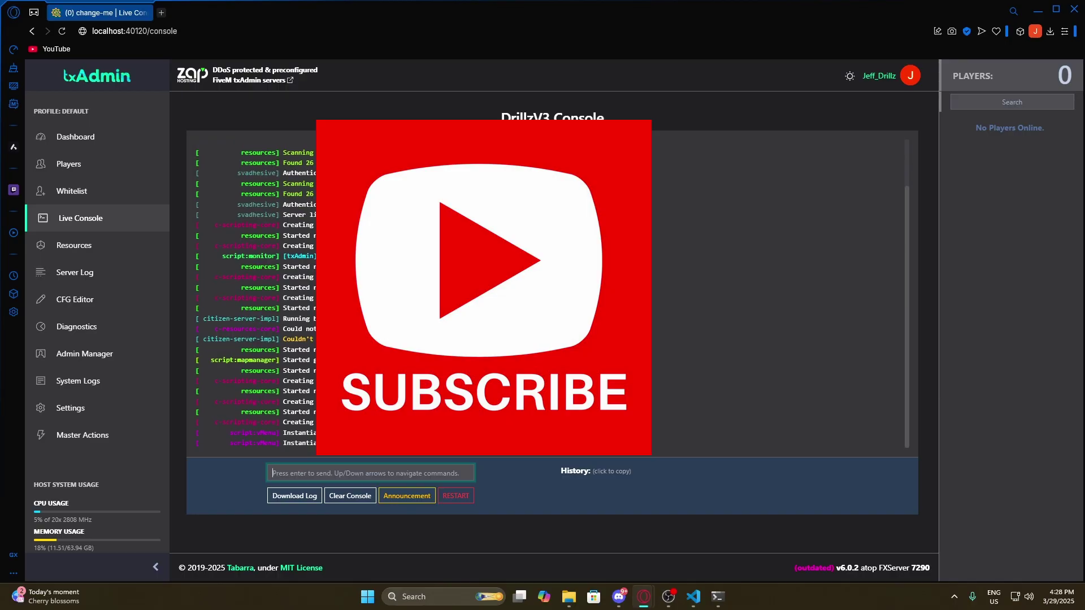
click(917, 293)
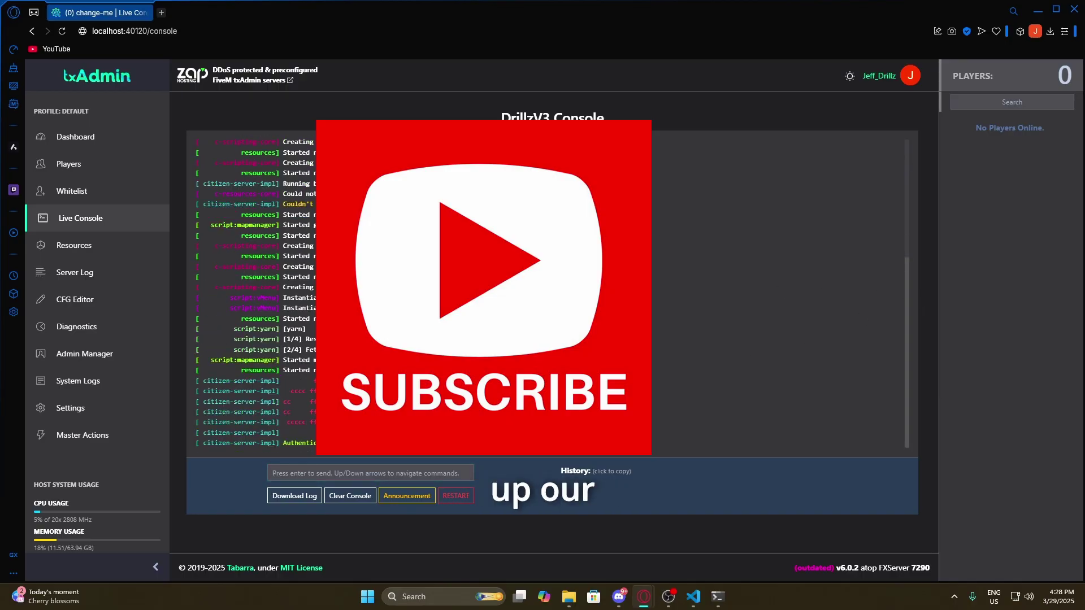